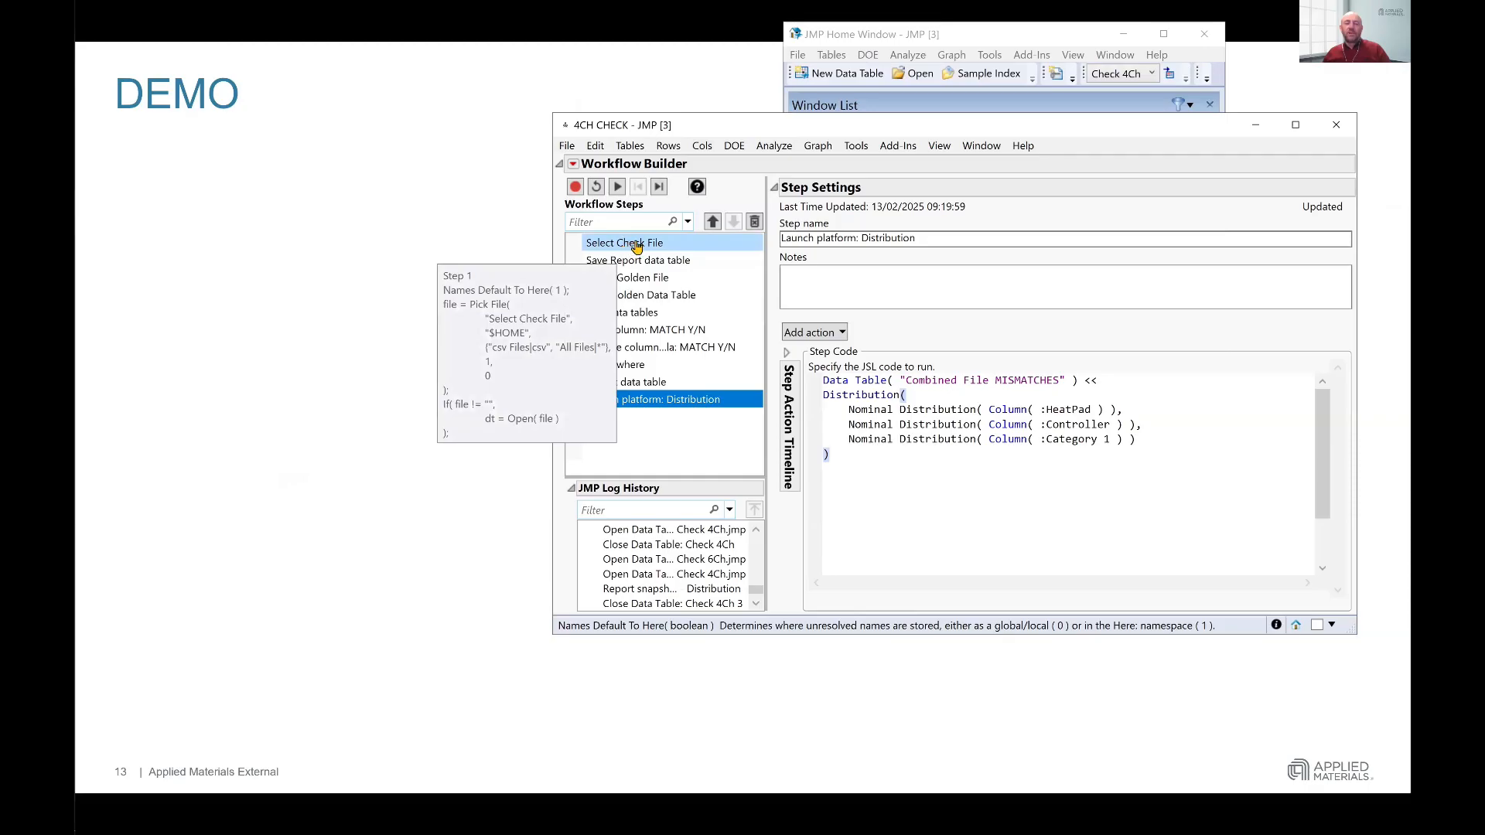
Step: Review the code of the Select Check File, MATCH Y/N formula, Select where, Subset and Distribution steps in the 4CH CHECK workflow
left_click(634, 243)
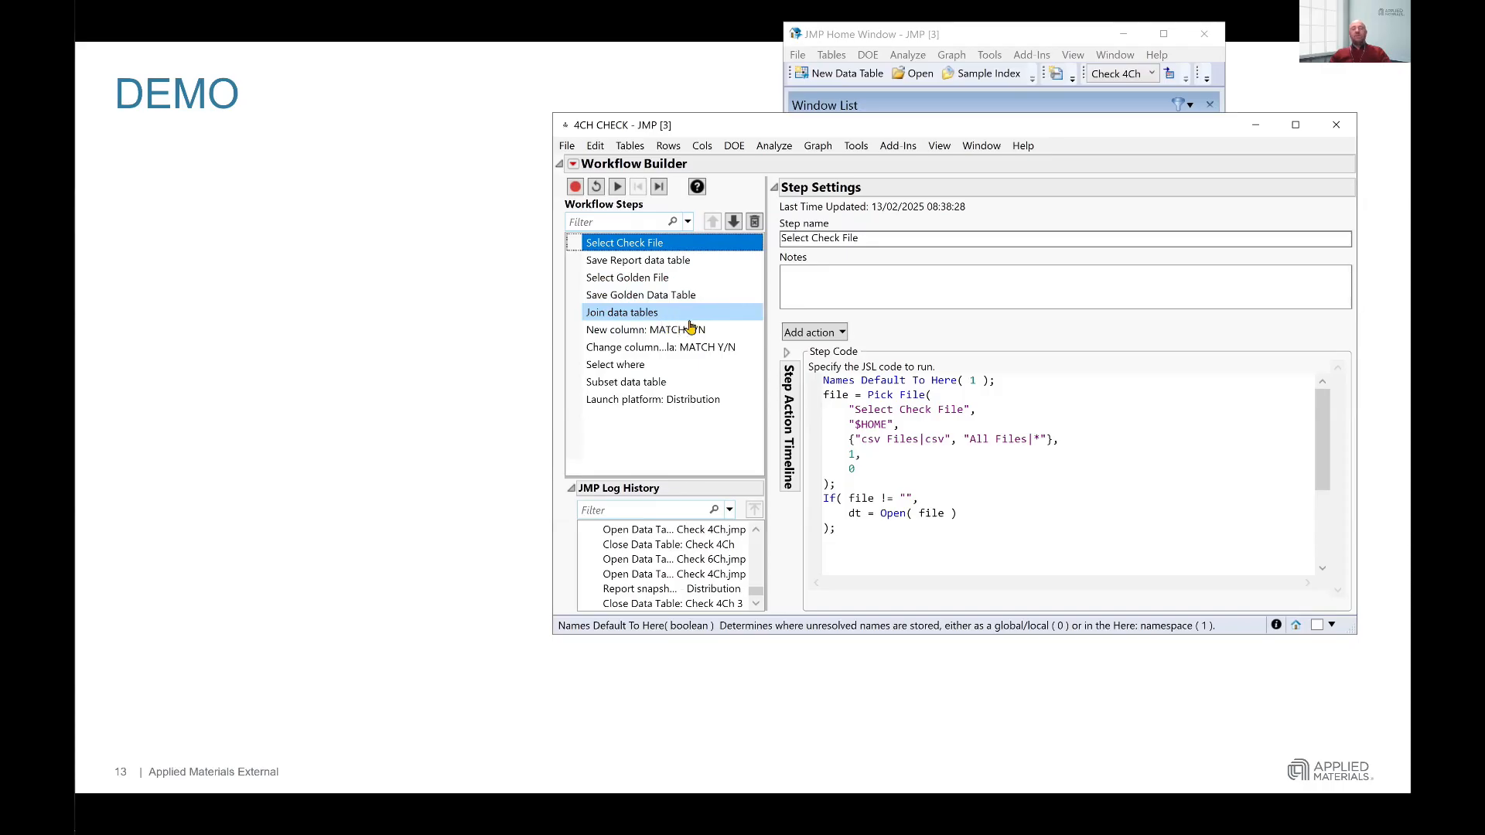
left_click(722, 348)
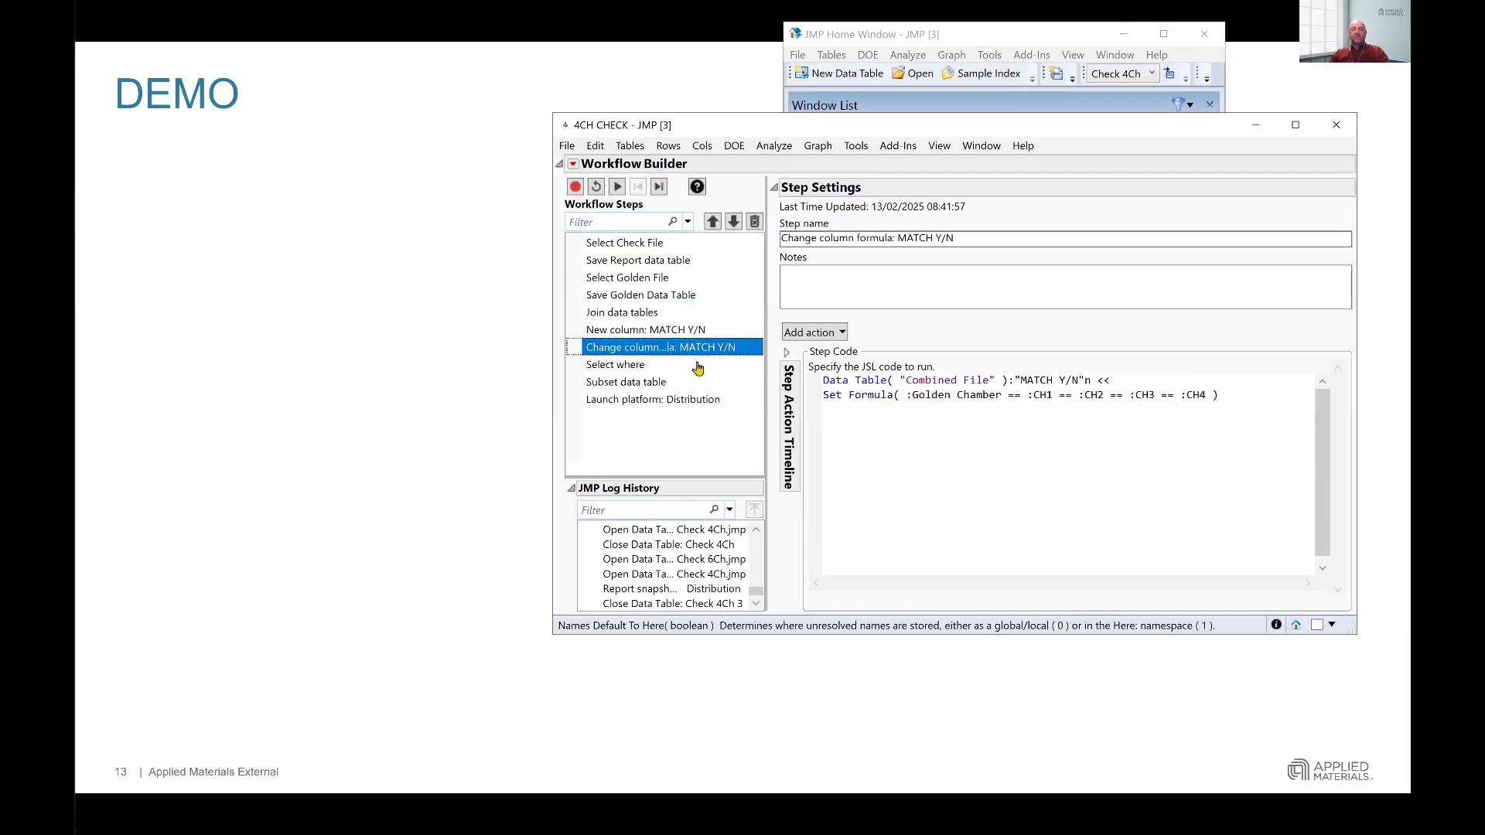
left_click(615, 366)
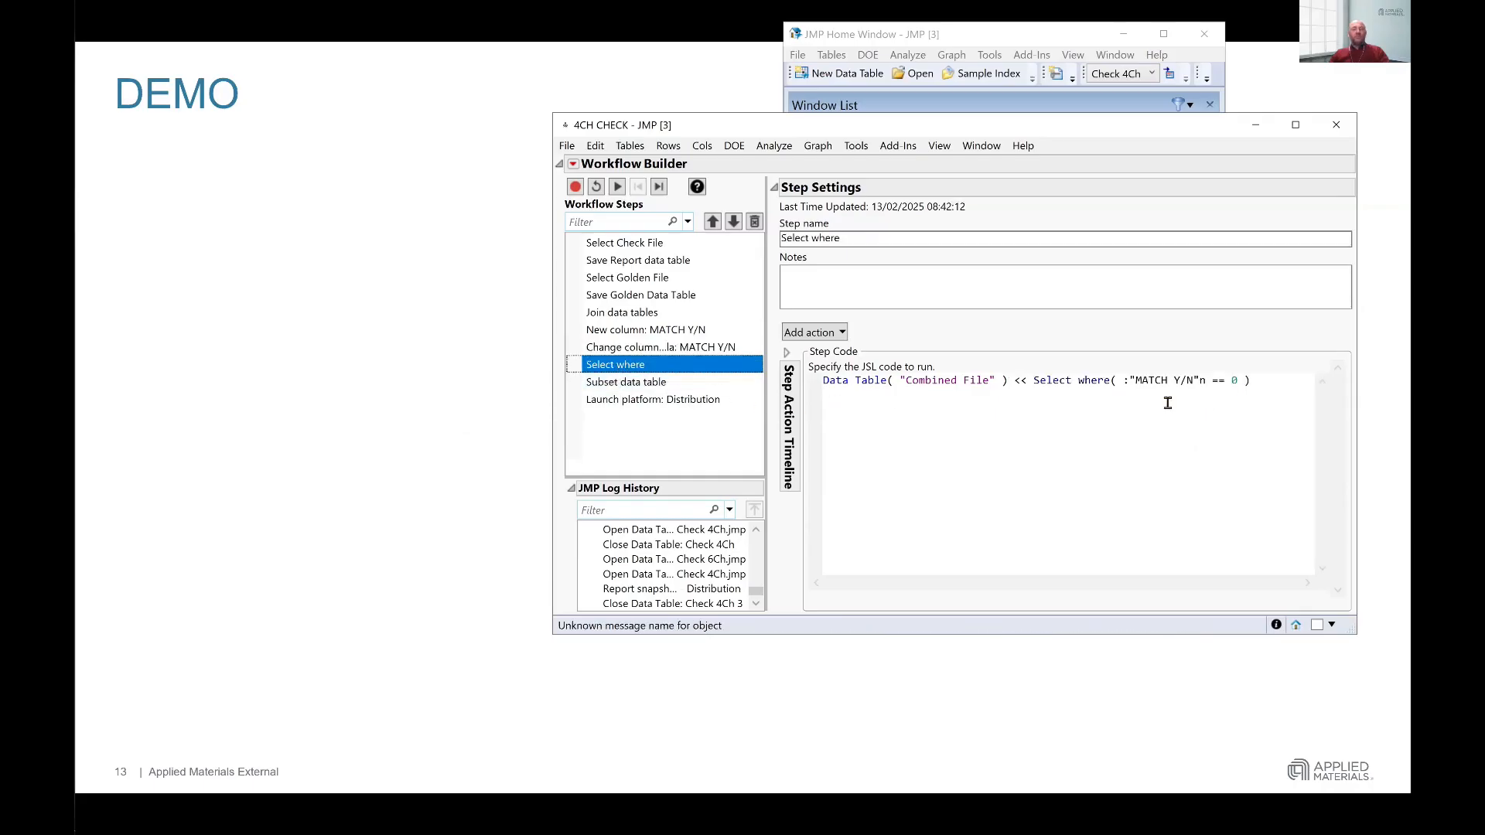
left_click(632, 383)
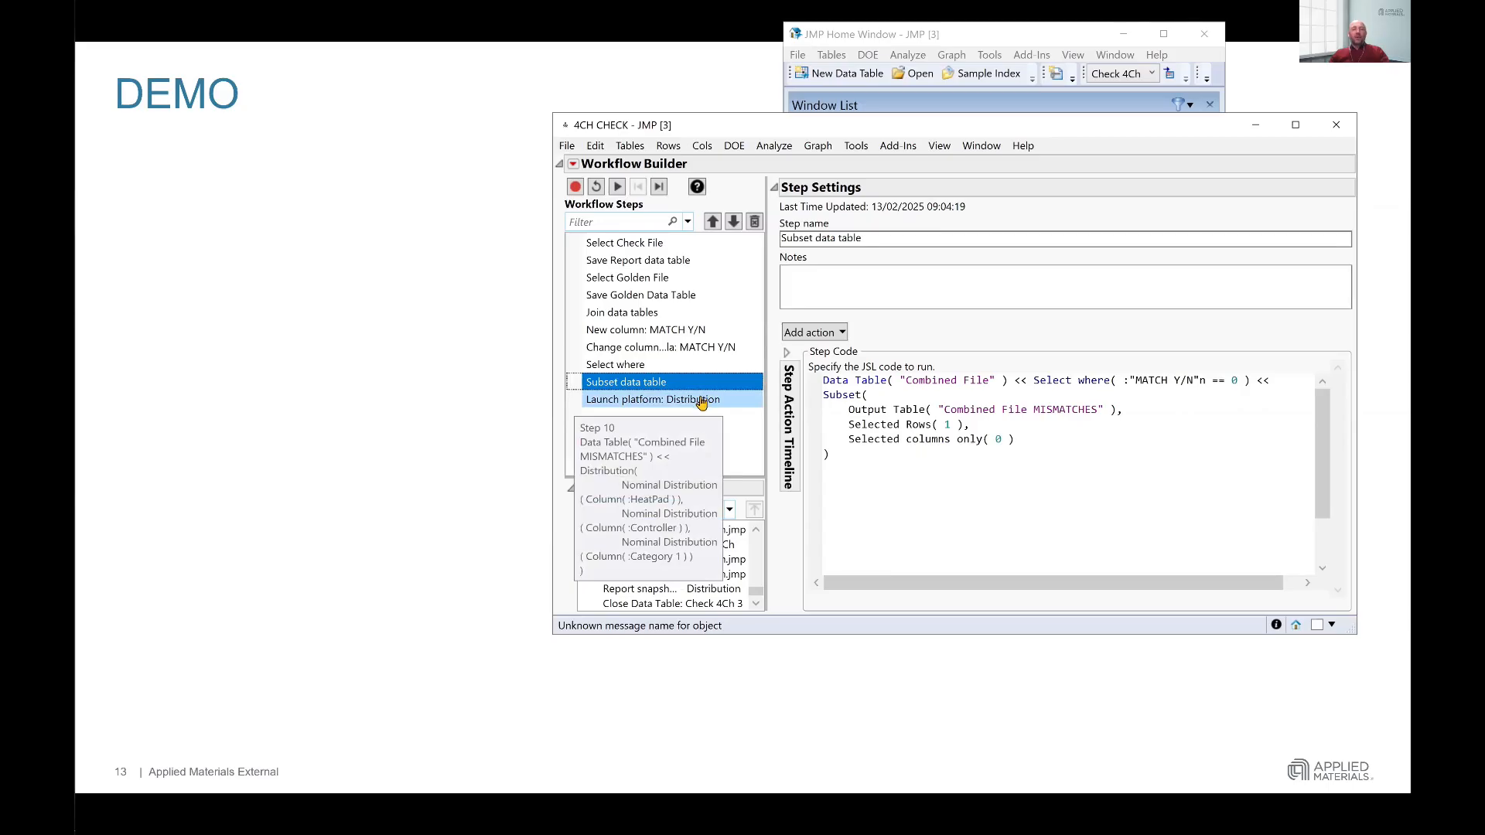
left_click(700, 400)
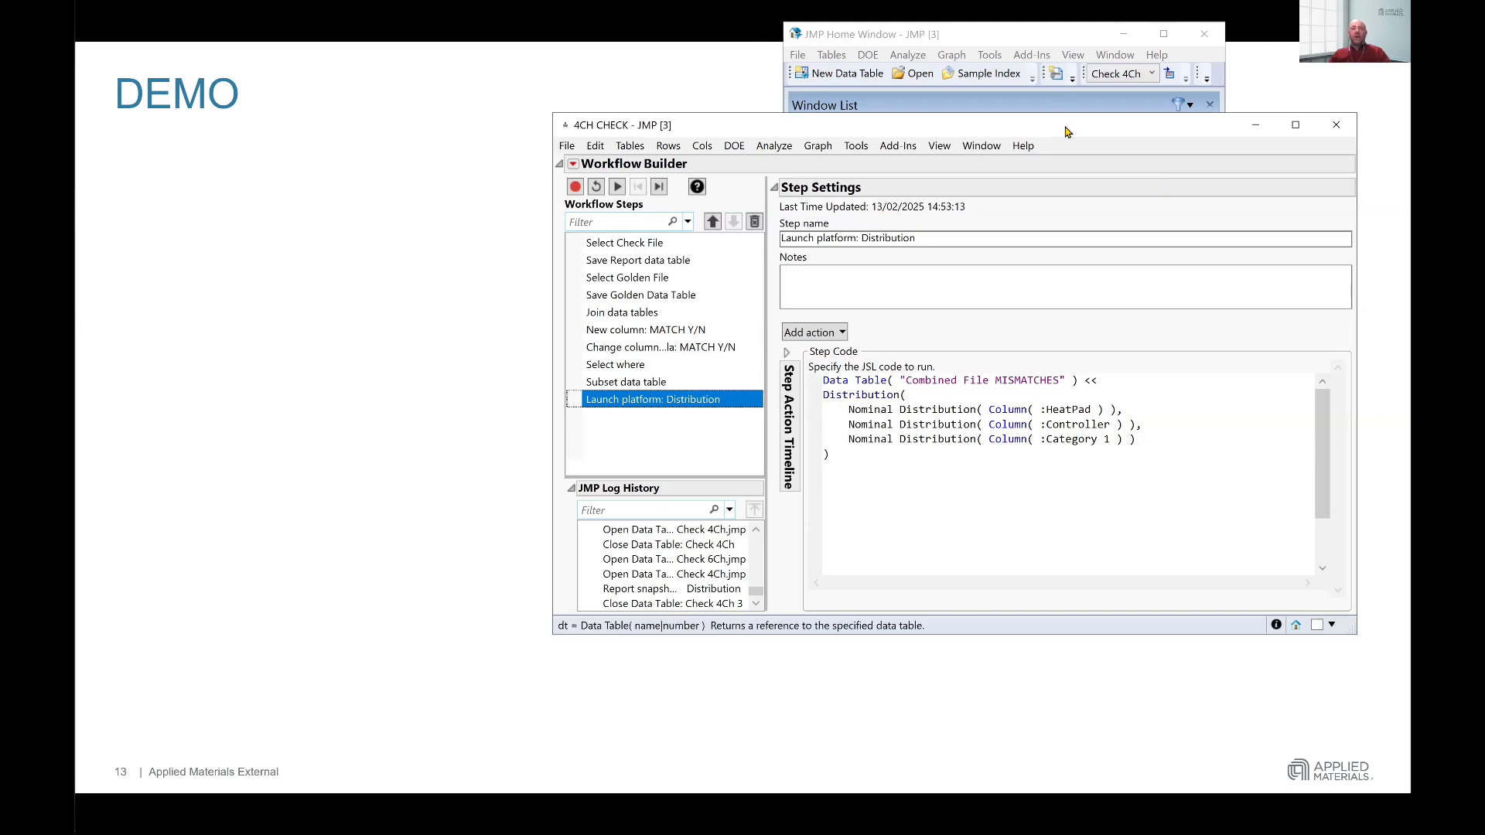
left_click_drag(557, 124, 275, 159)
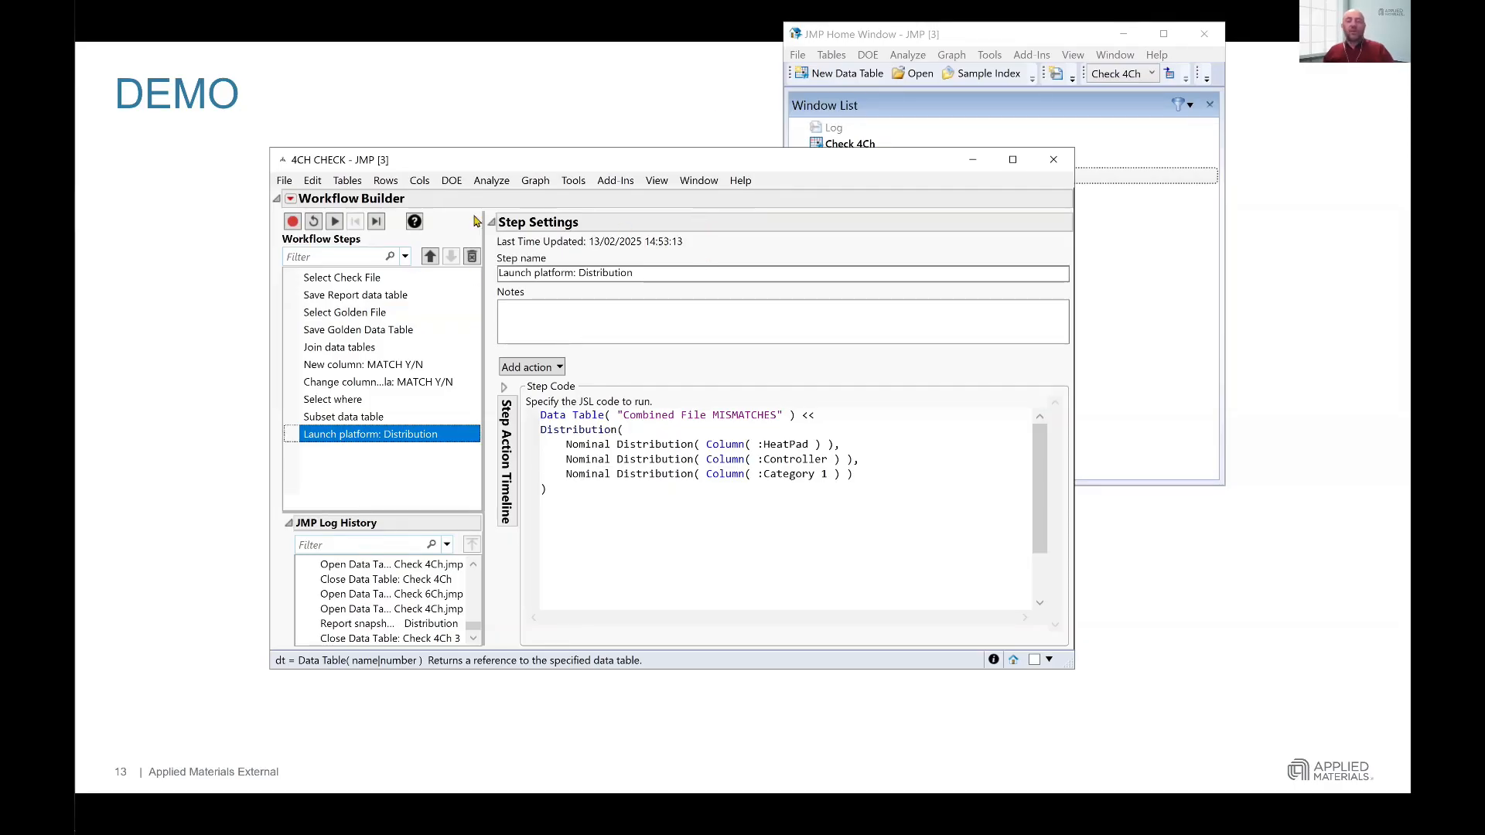
left_click(976, 161)
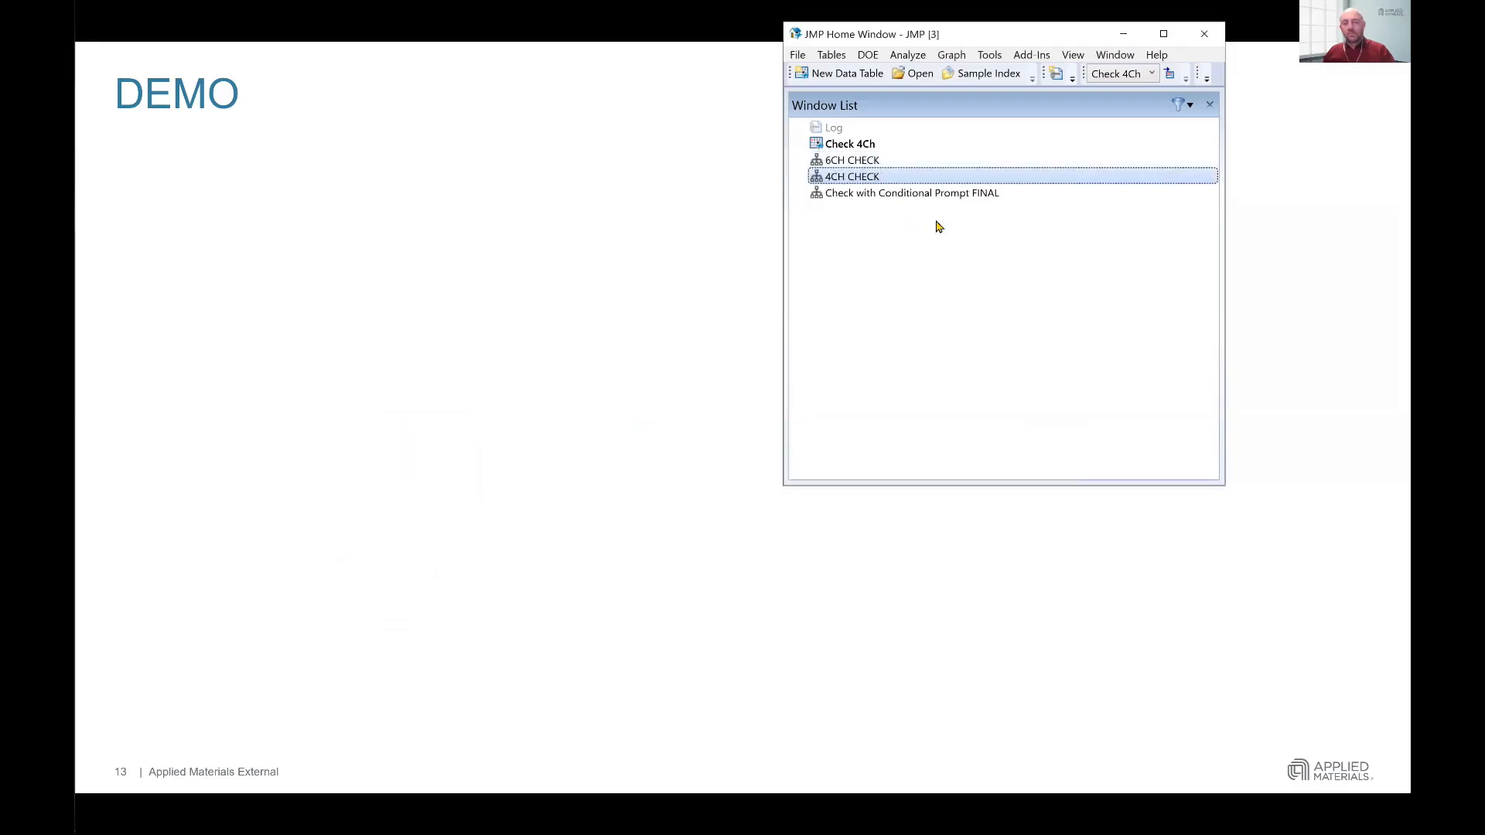
left_click(865, 198)
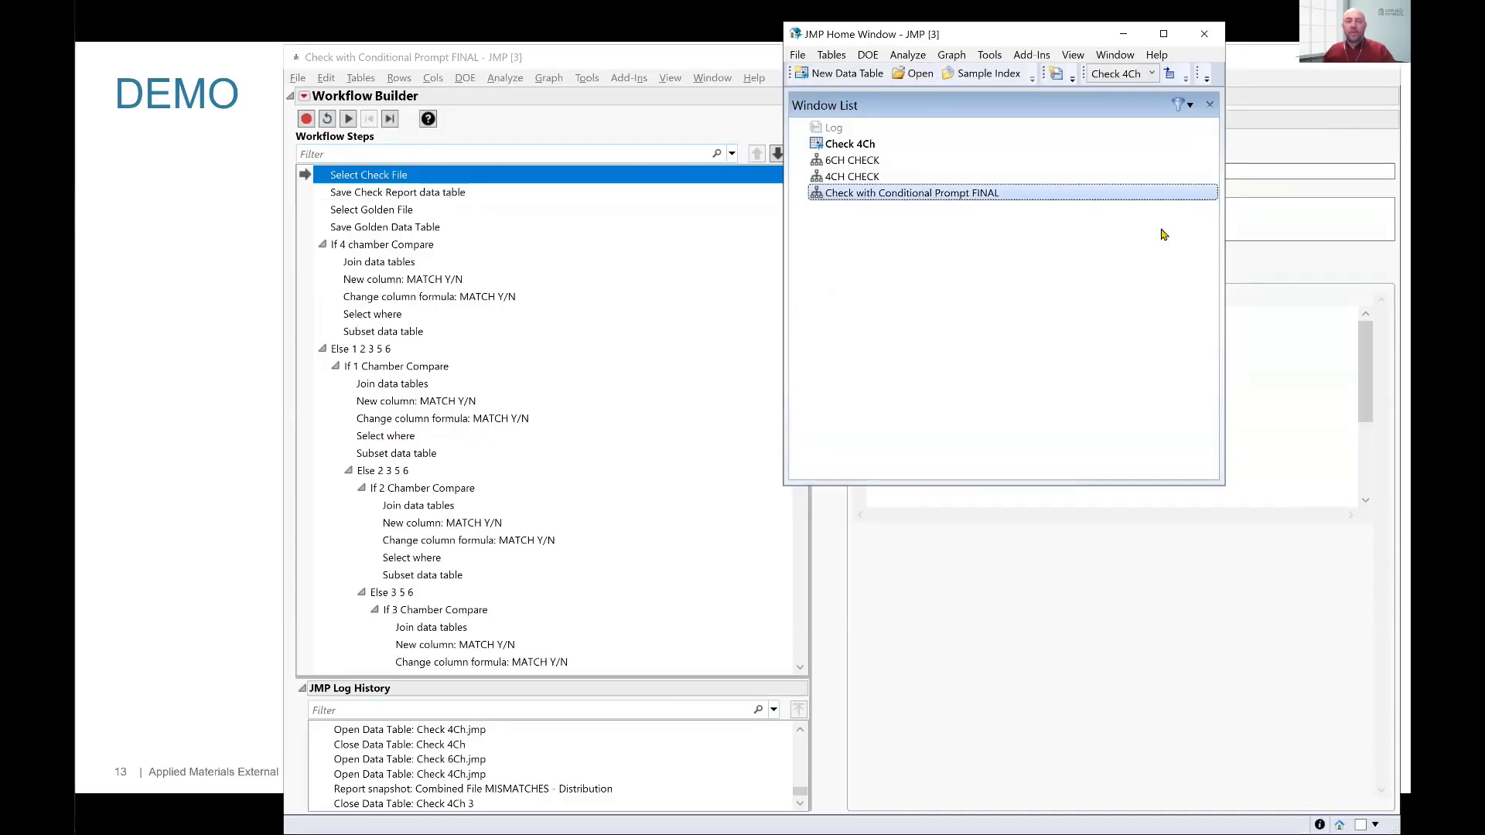
double_click(852, 178)
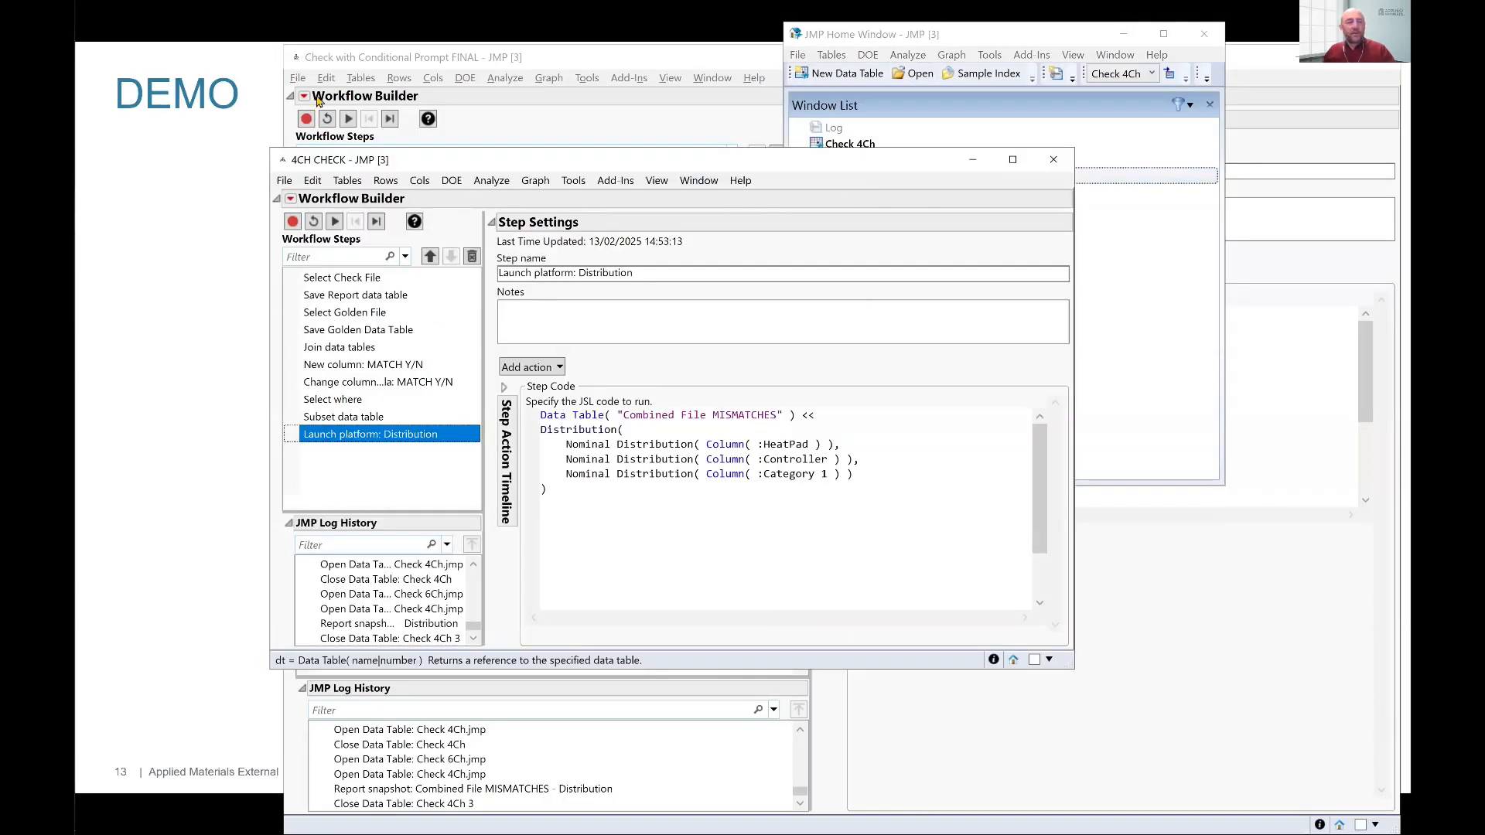
Step: Run the 4CH CHECK workflow with Check 4Ch.csv from the 0 JMP Discovery folder as check file, saving it over Check 4Ch.jmp
left_click(335, 224)
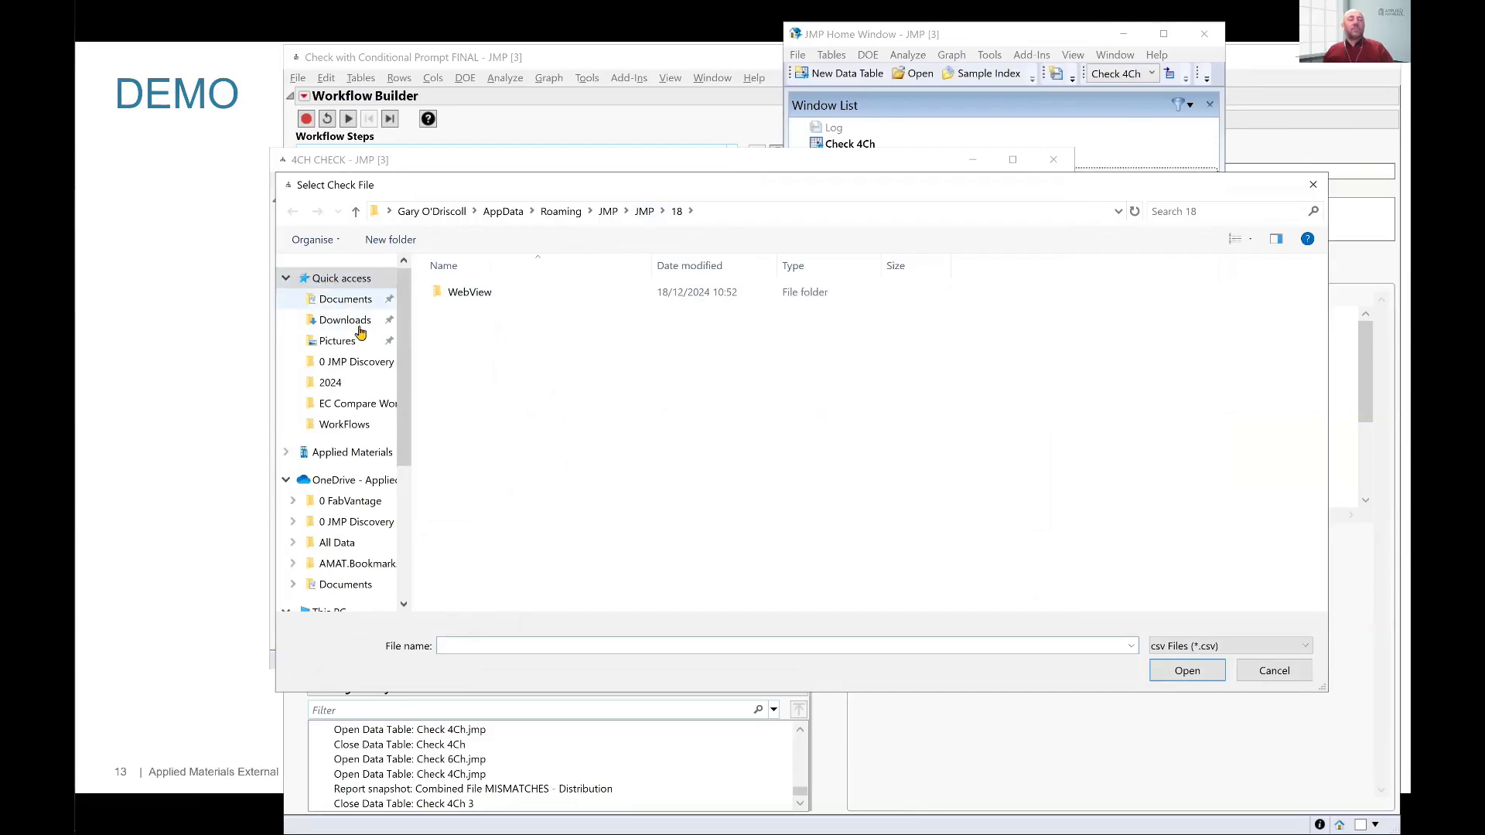
left_click(364, 523)
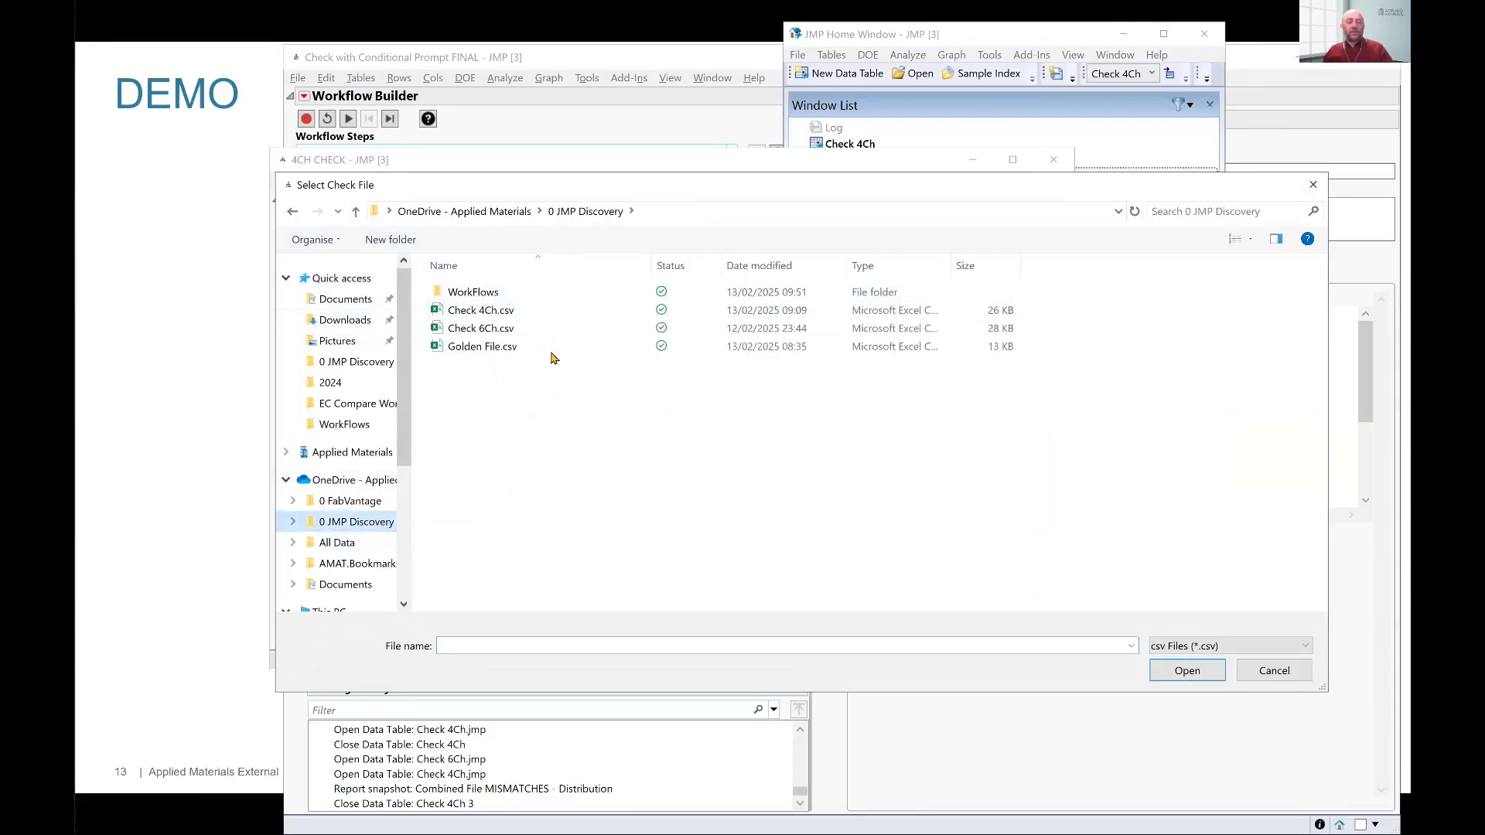
left_click(488, 312)
left_click(1185, 672)
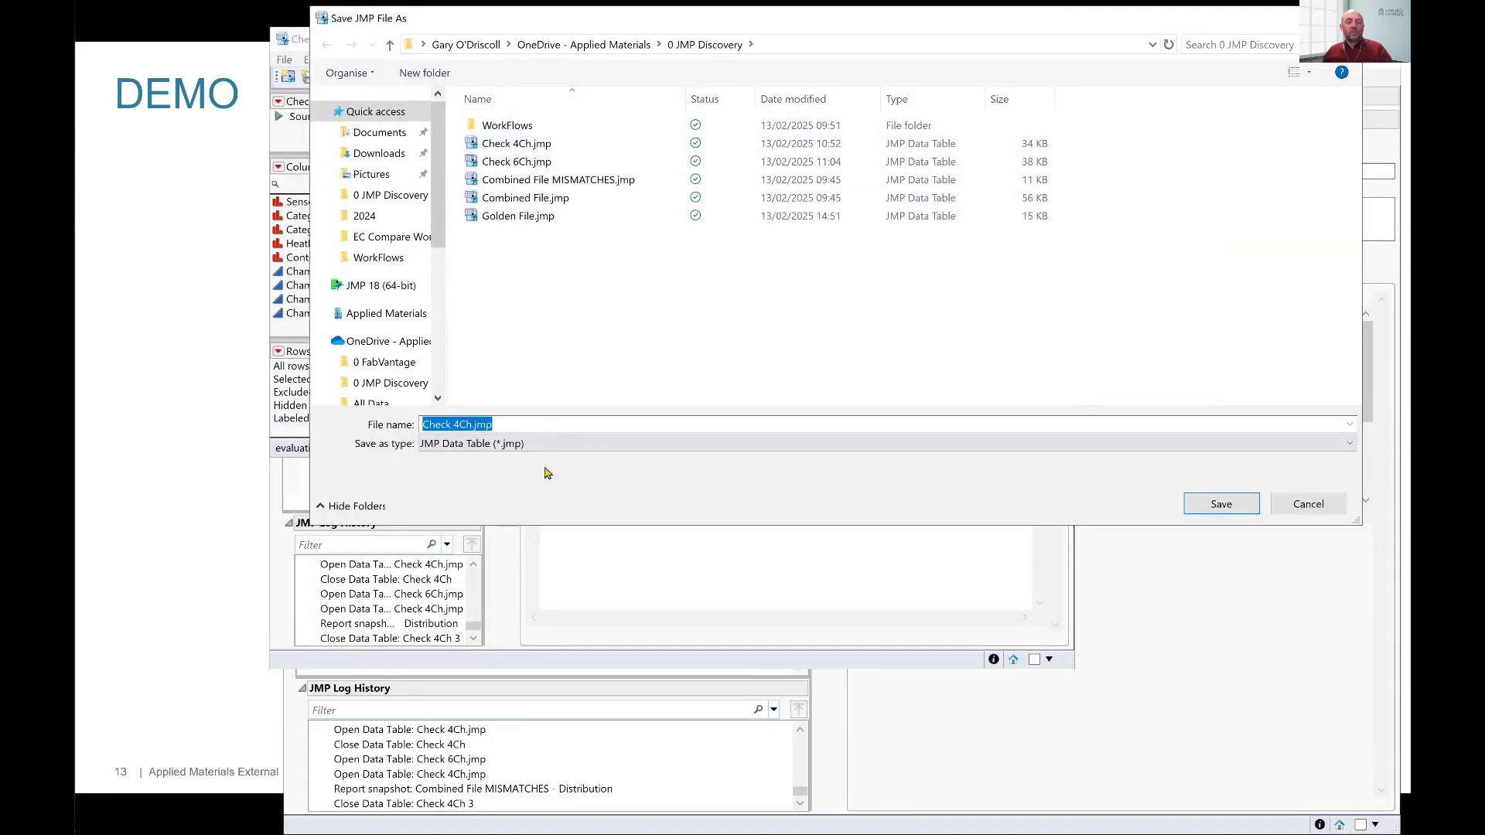
left_click(1228, 504)
left_click(789, 431)
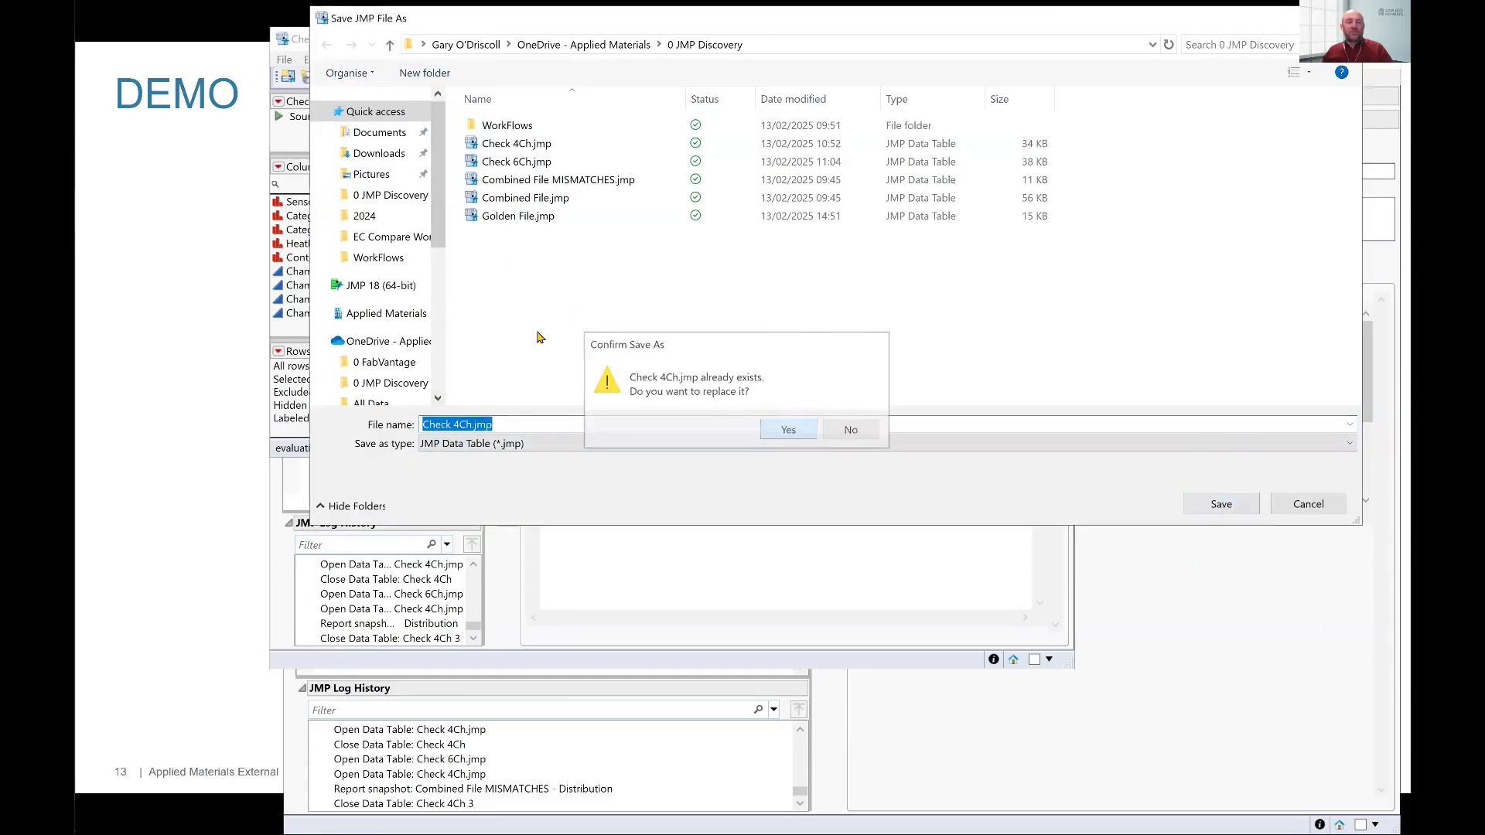
Step: Load Golden File.csv from the 0 JMP Discovery folder as the golden file and save it over Golden File.jmp
left_click(367, 399)
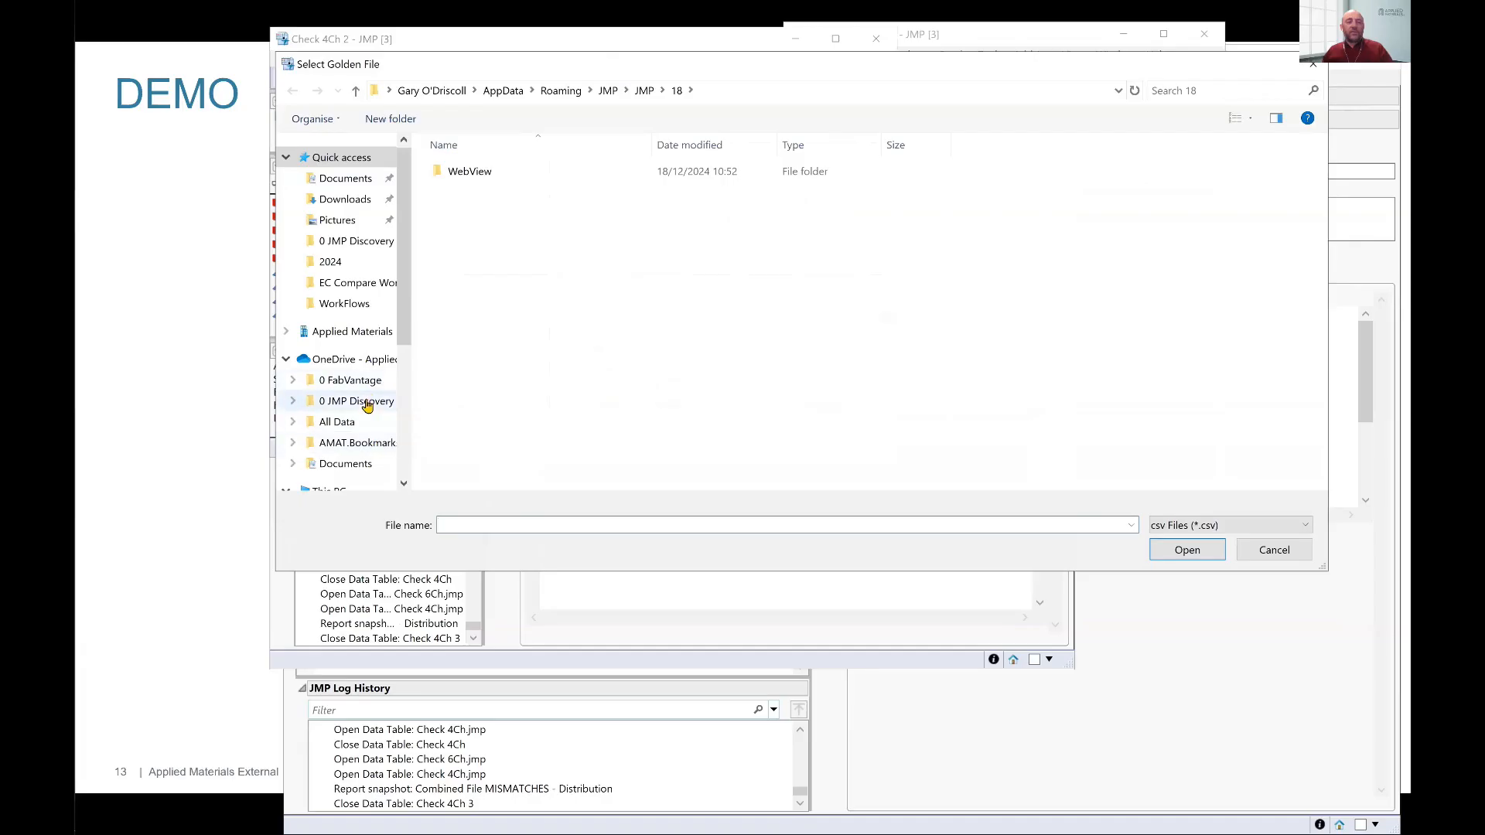
left_click(499, 226)
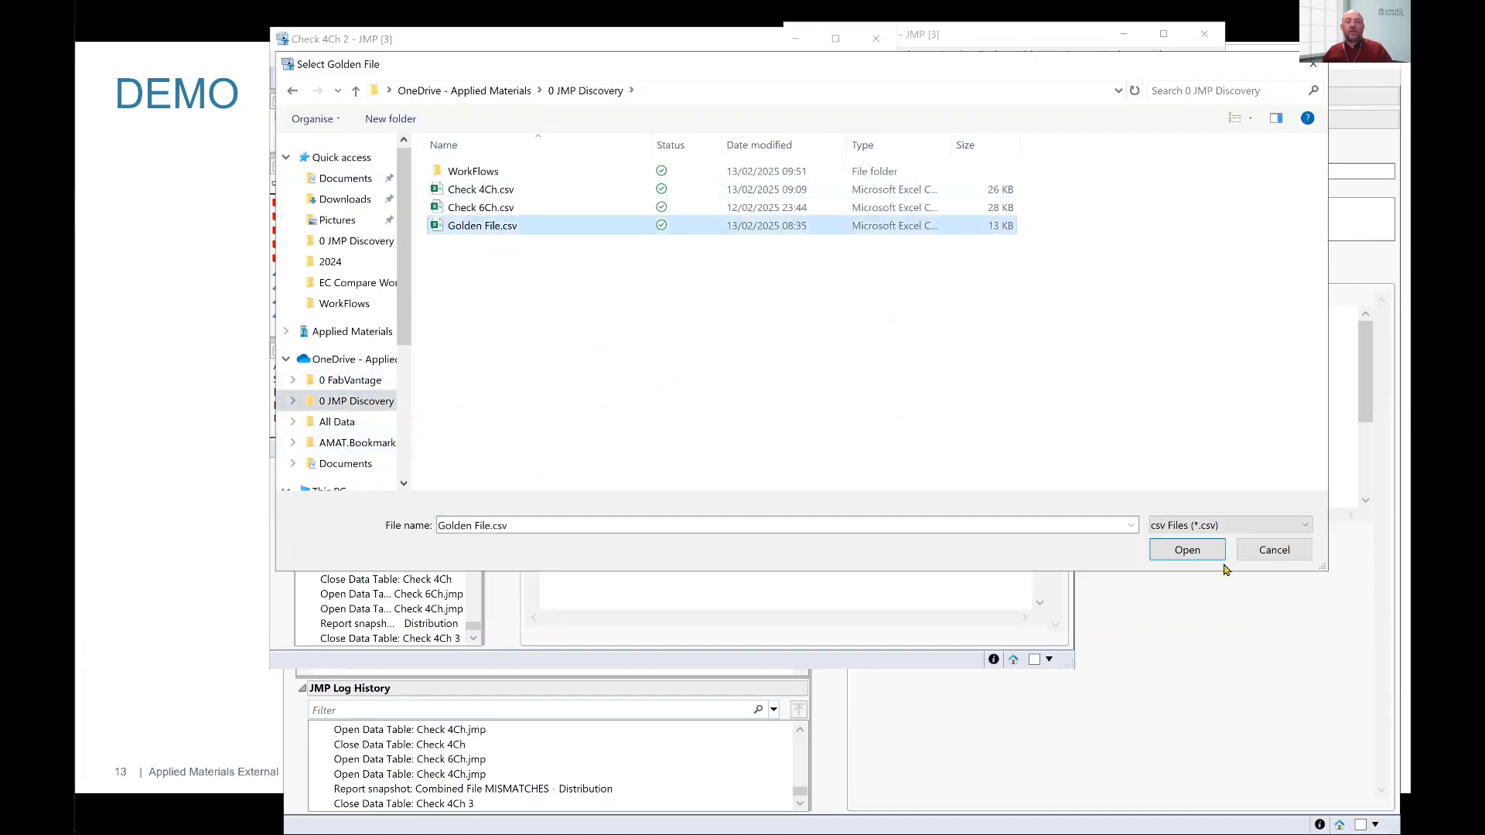
left_click(1183, 554)
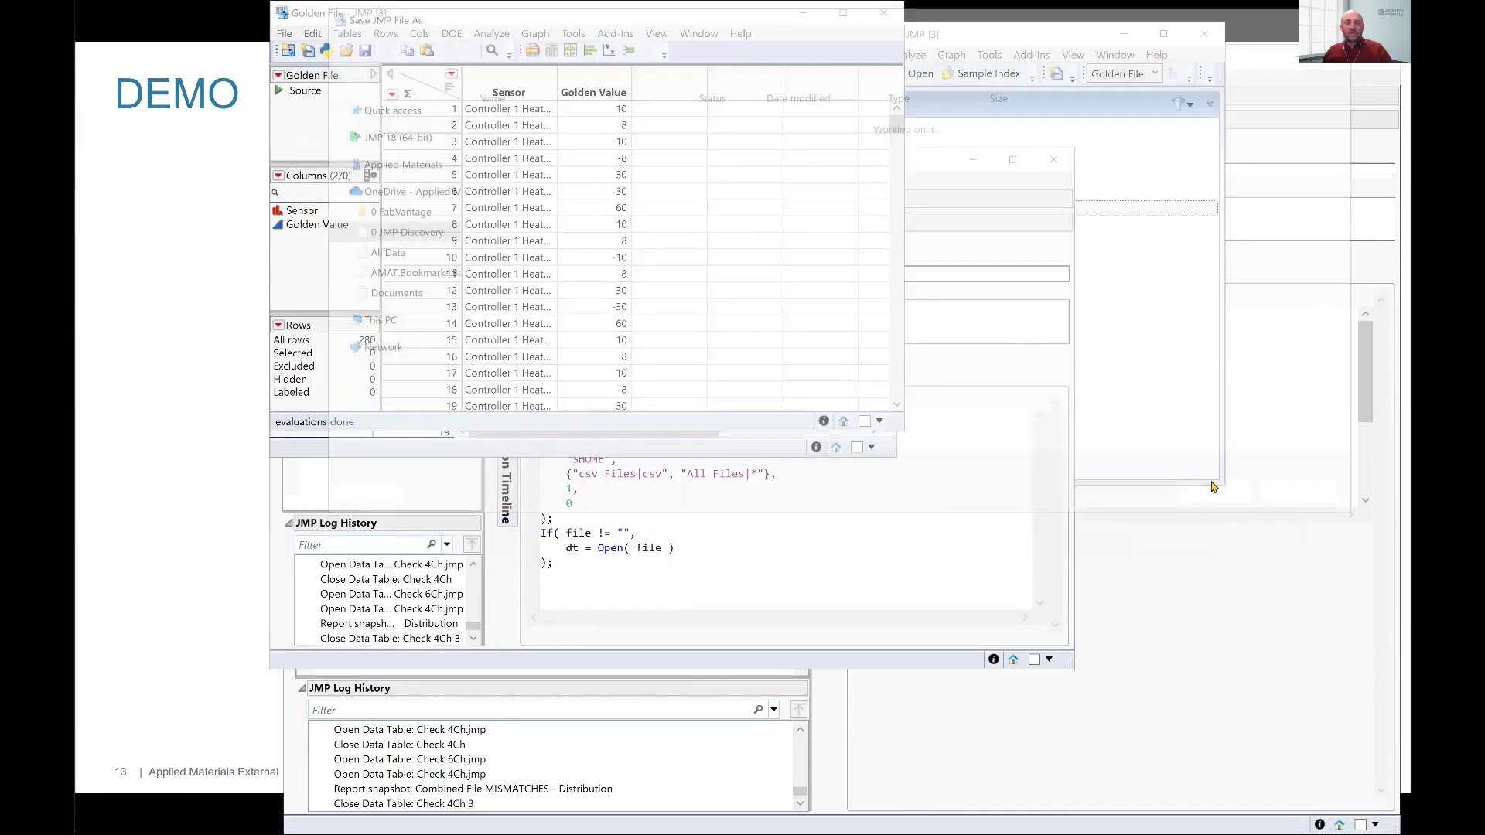
left_click(1242, 502)
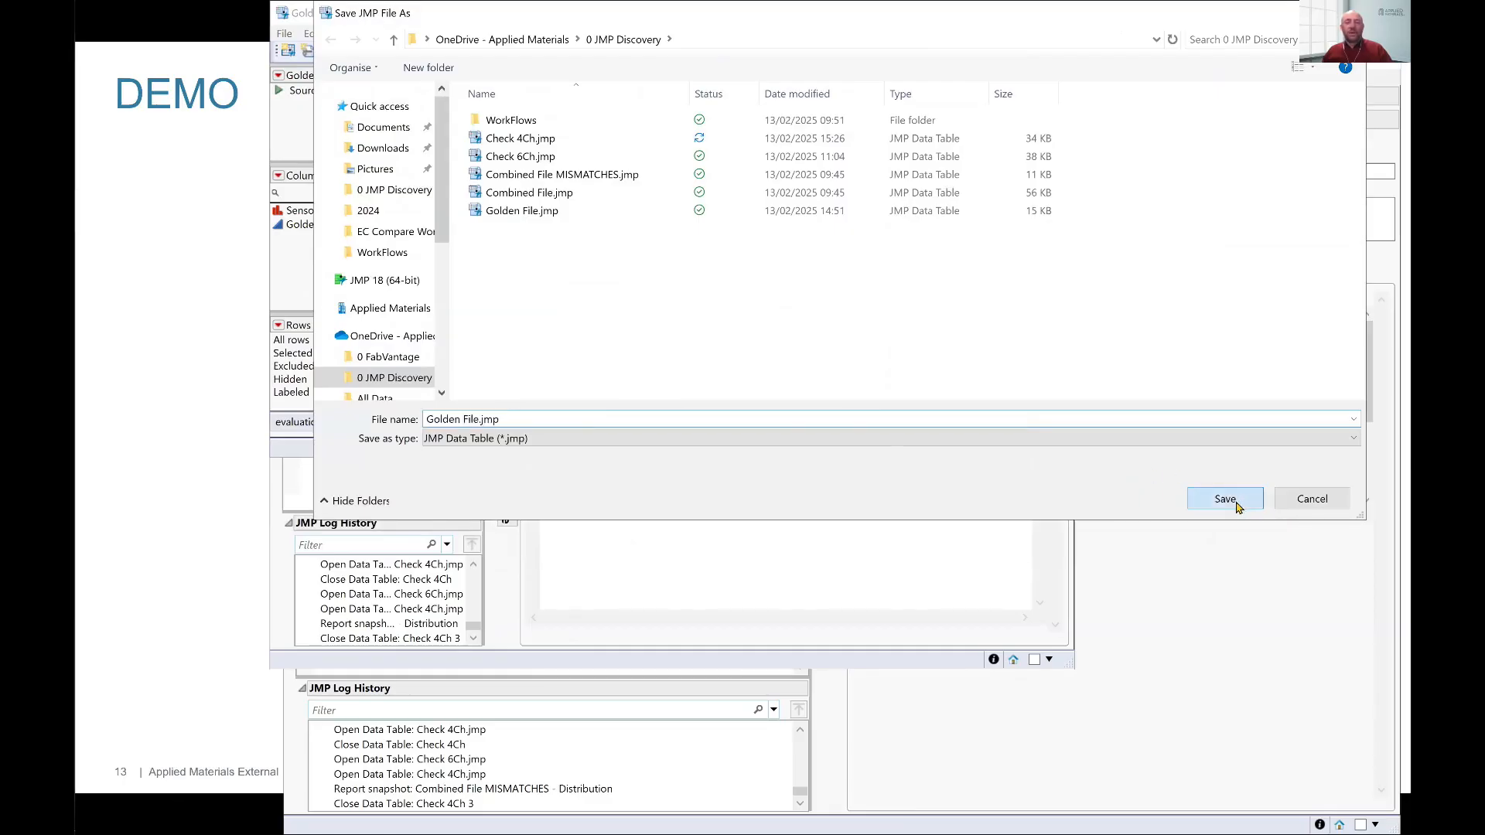
key("Return")
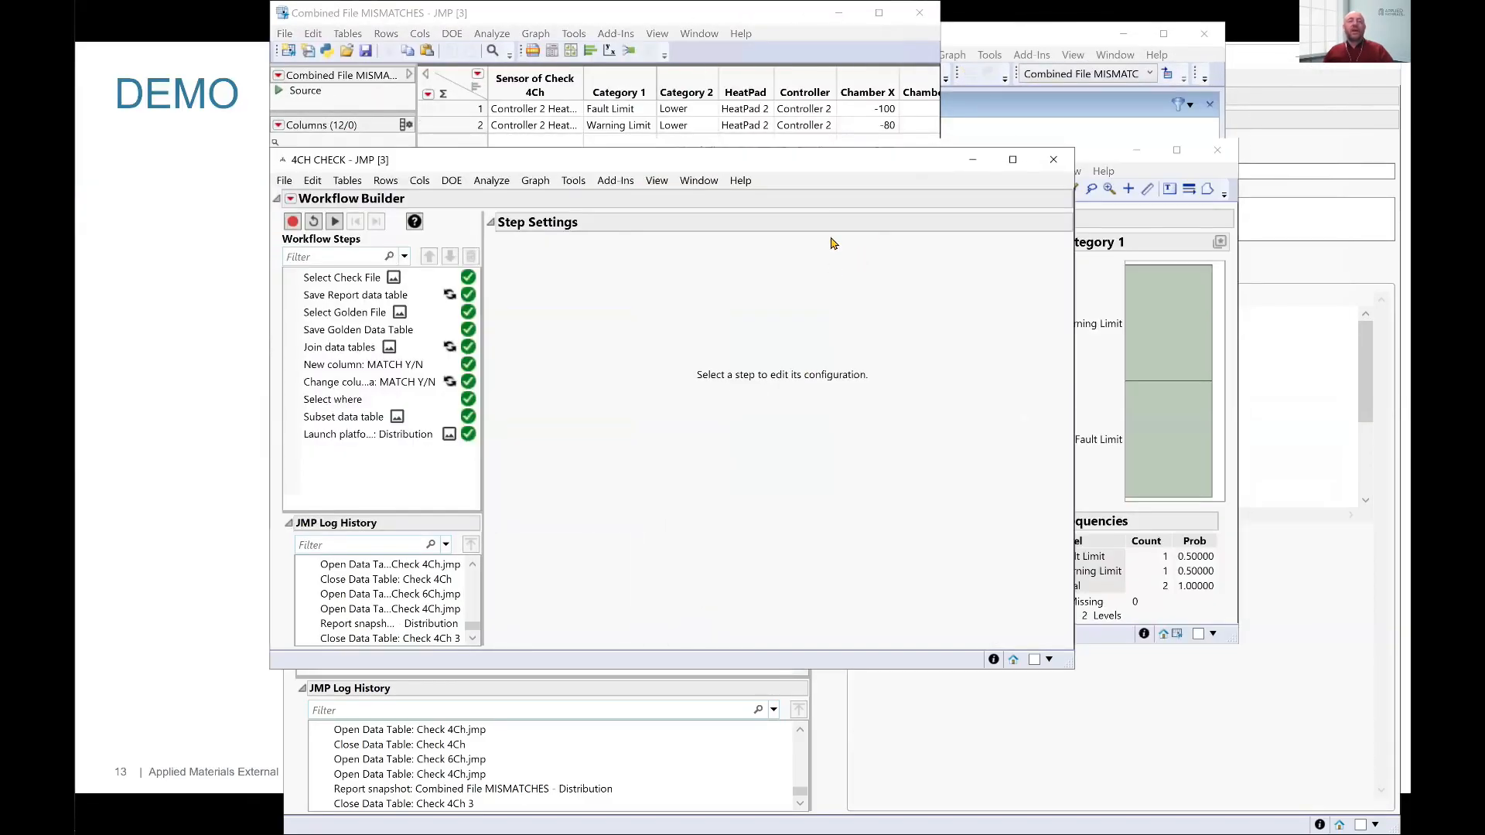
Step: Move the workflow window aside and examine the Combined File MISMATCHES table alongside its distribution report
left_click_drag(816, 172, 413, 423)
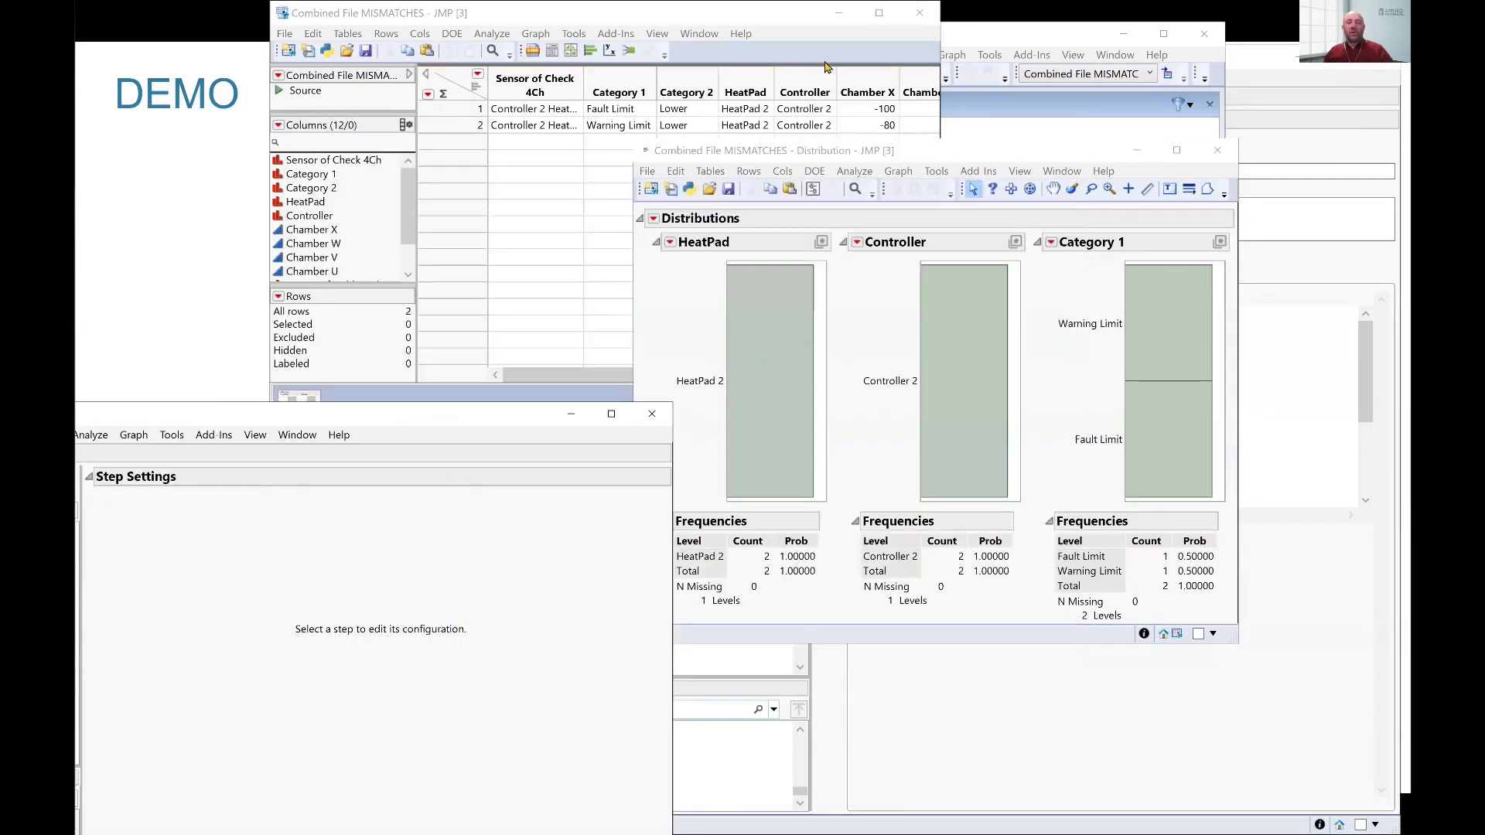
left_click(1000, 154)
left_click_drag(1000, 155, 1089, 170)
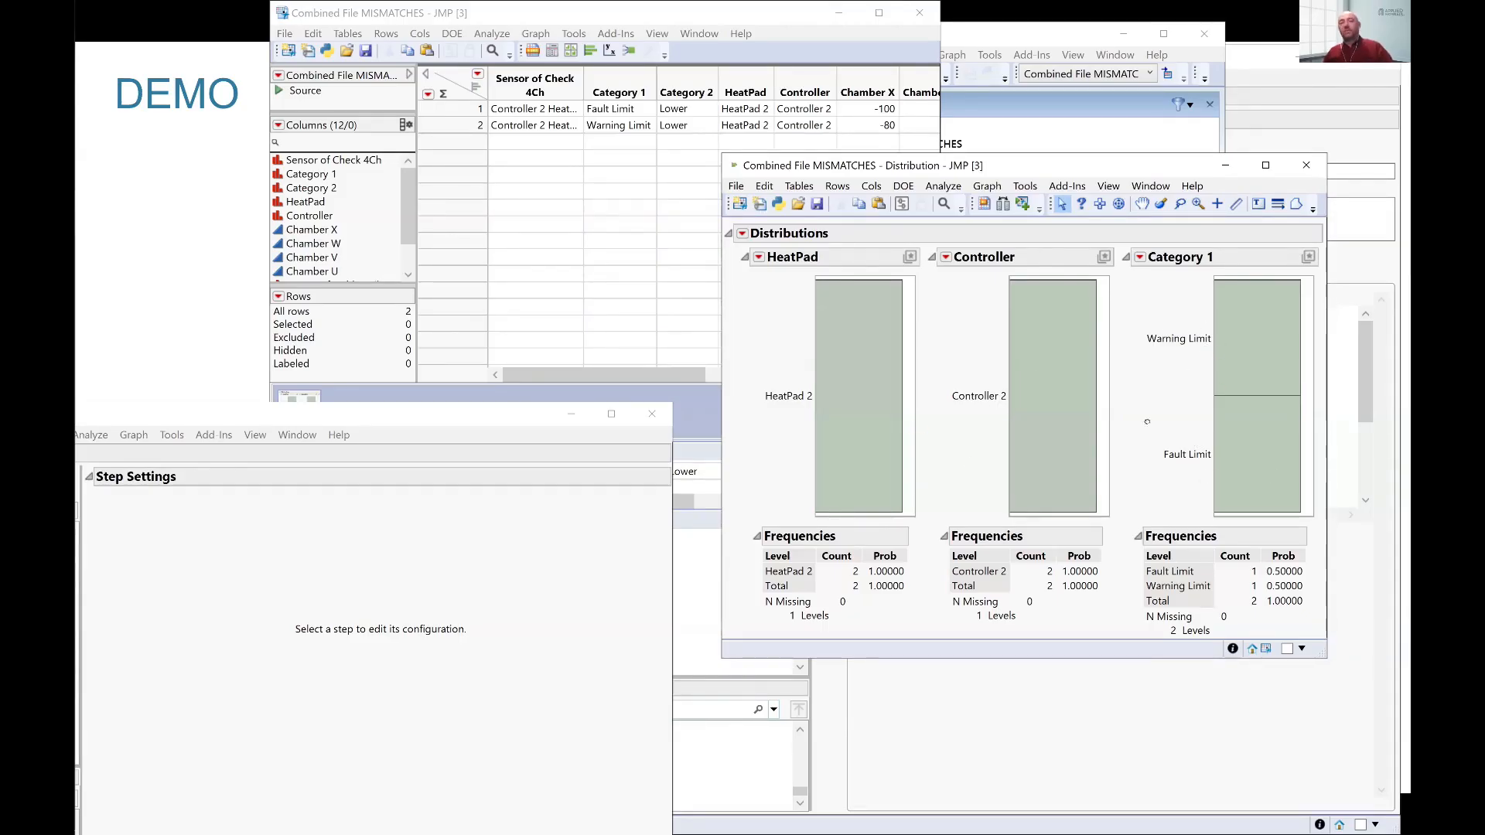
left_click_drag(309, 11, 263, 80)
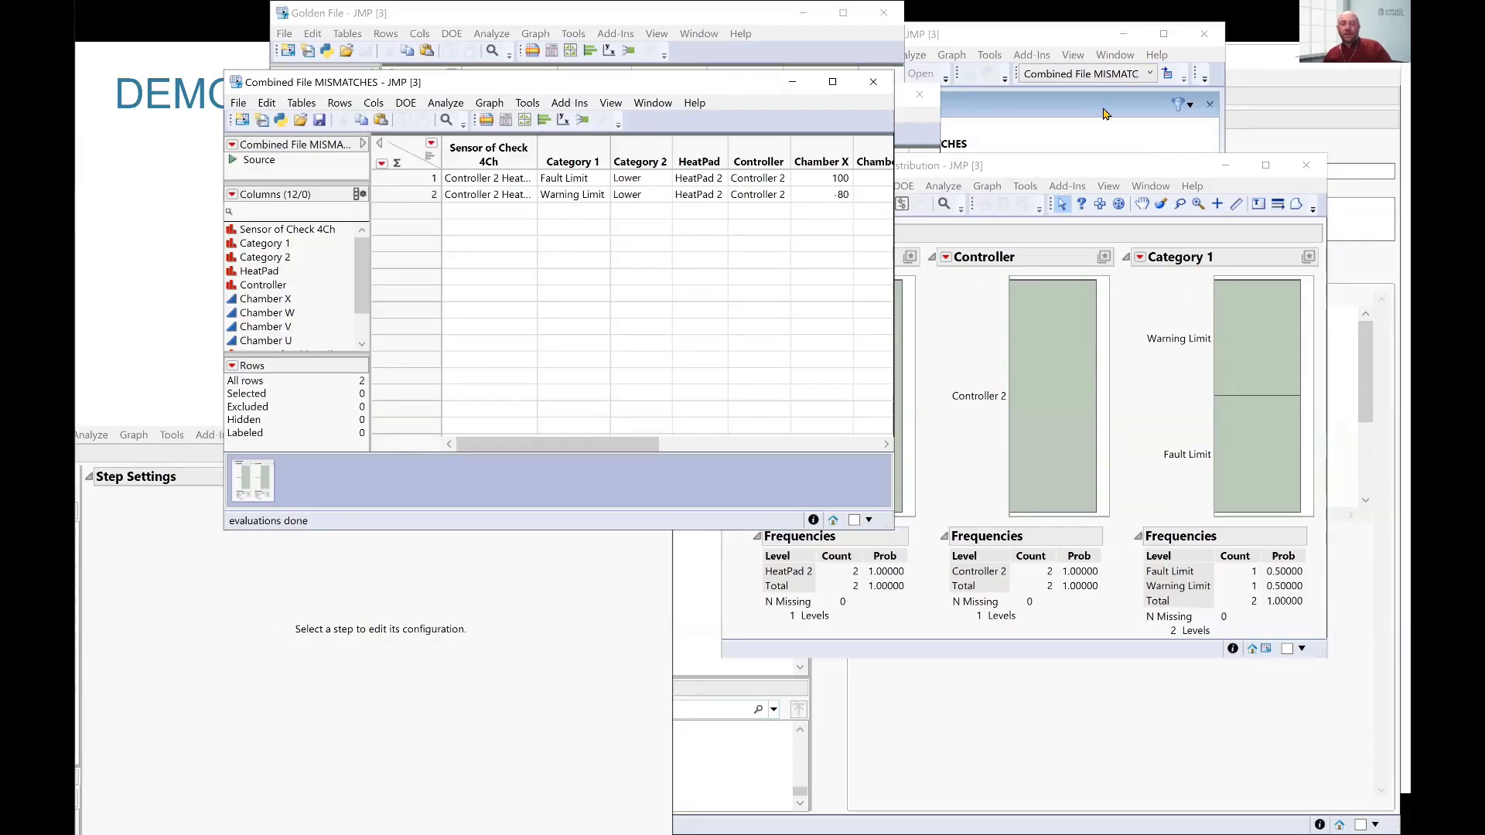
Step: Minimize the mismatches table and its distribution report, and view the Golden File and Check 4Ch 2 data tables
left_click(792, 82)
left_click(1226, 167)
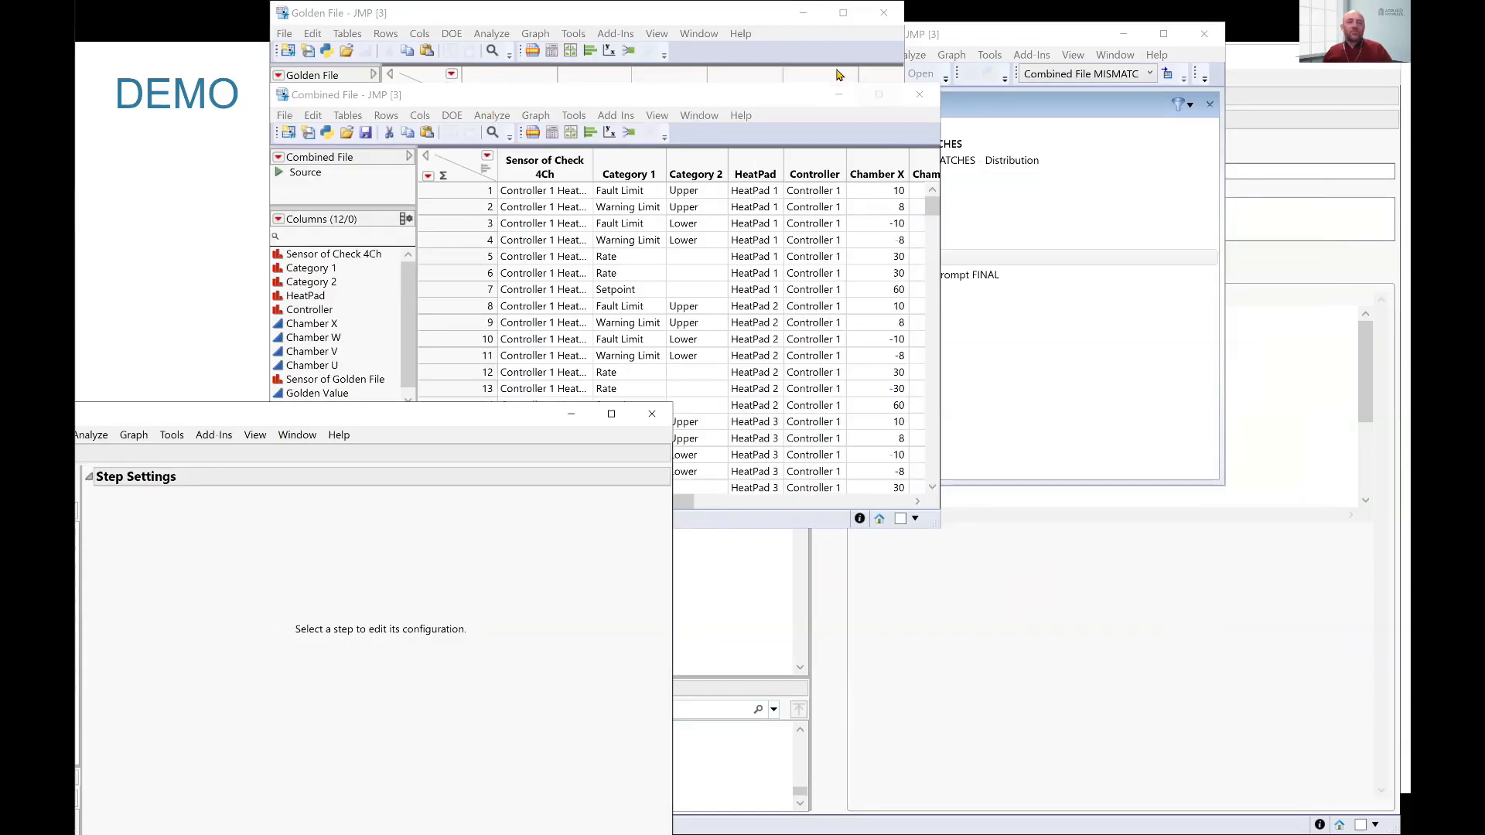
left_click_drag(619, 14, 1322, 156)
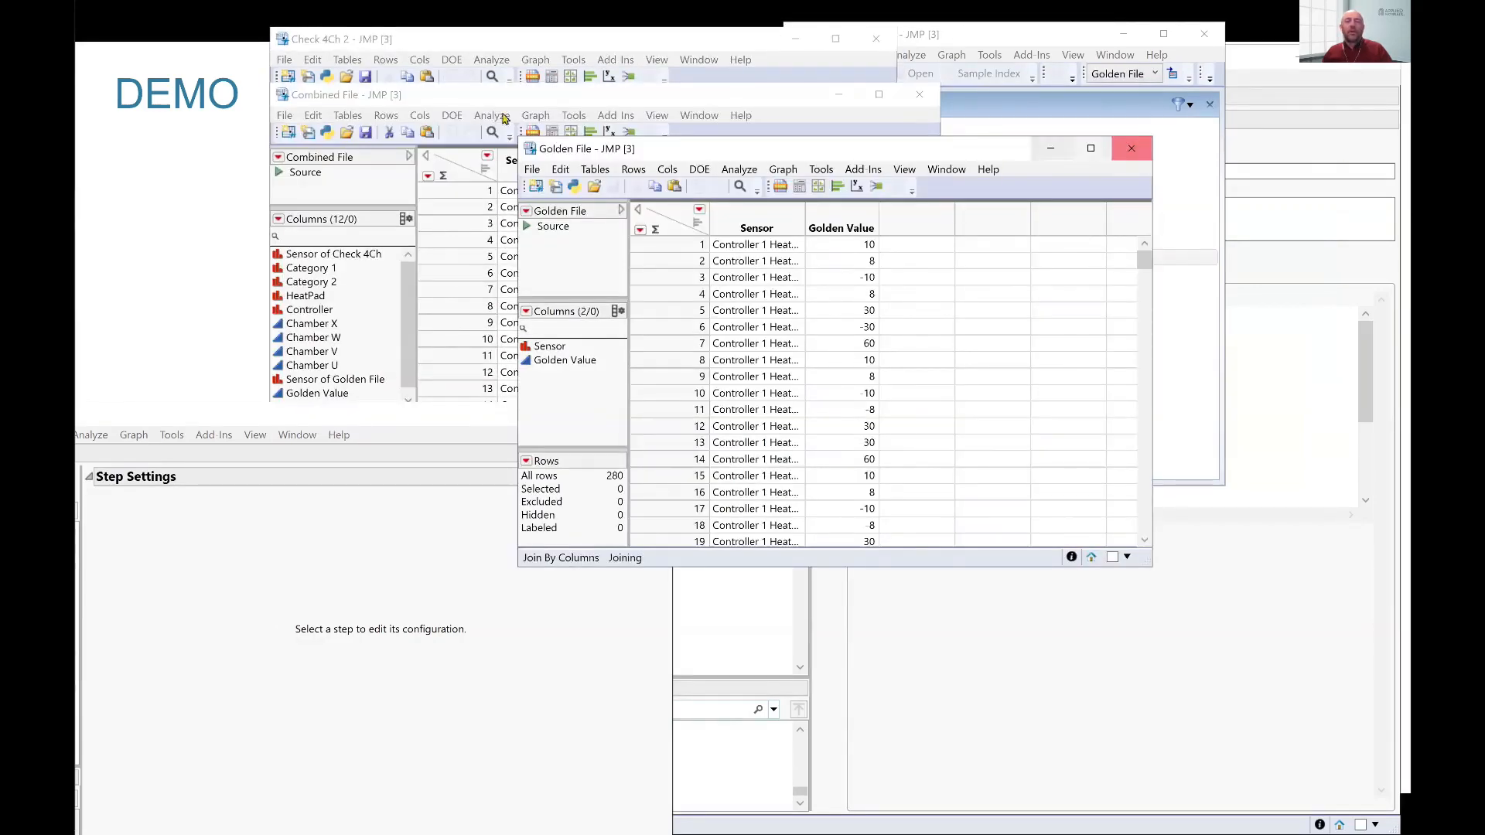
left_click(296, 41)
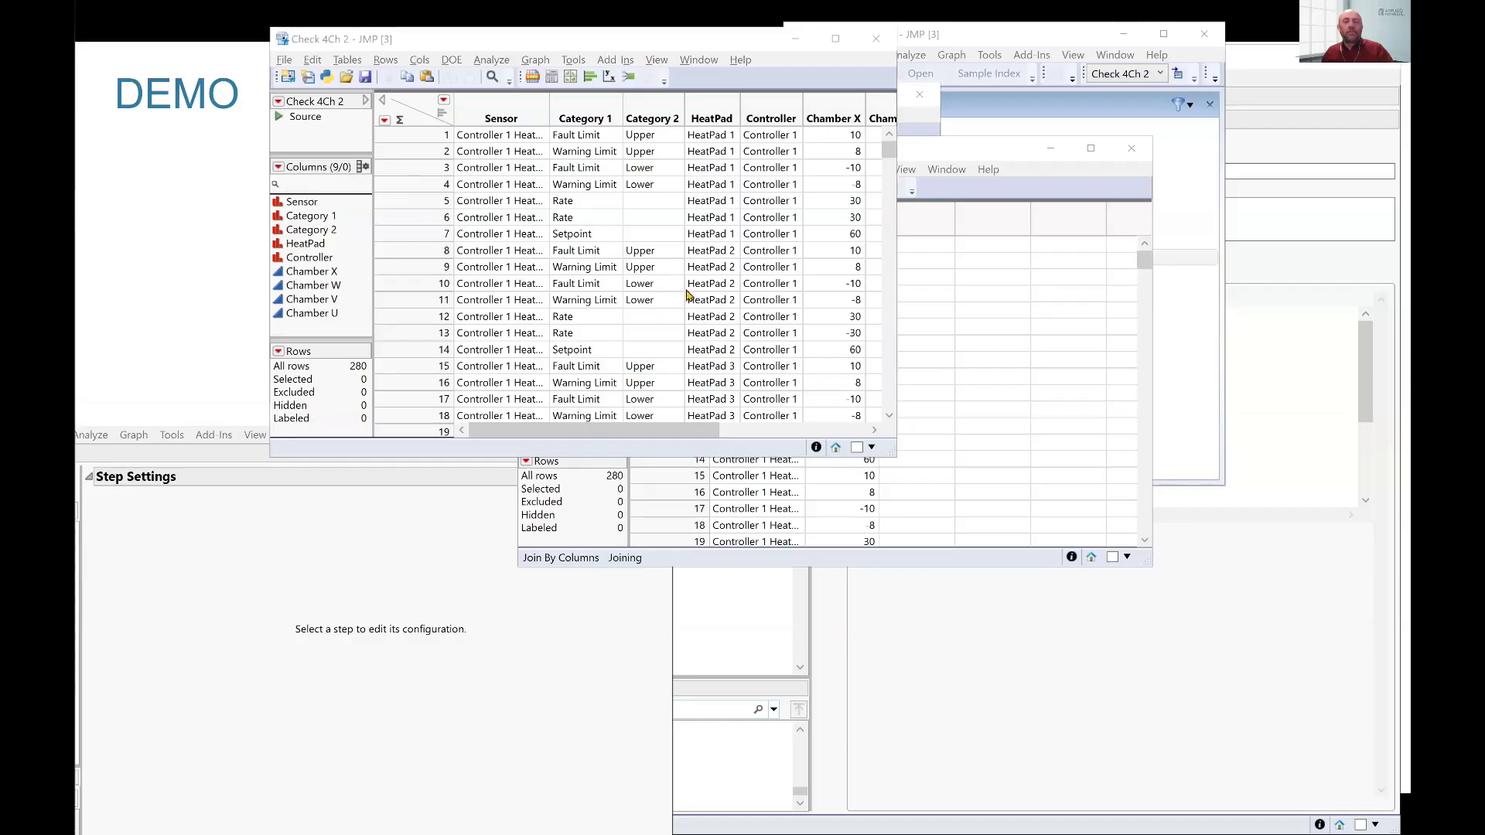
Step: Open the Check with Conditional Prompt FINAL workflow from the JMP Home Window
key("alt+Tab")
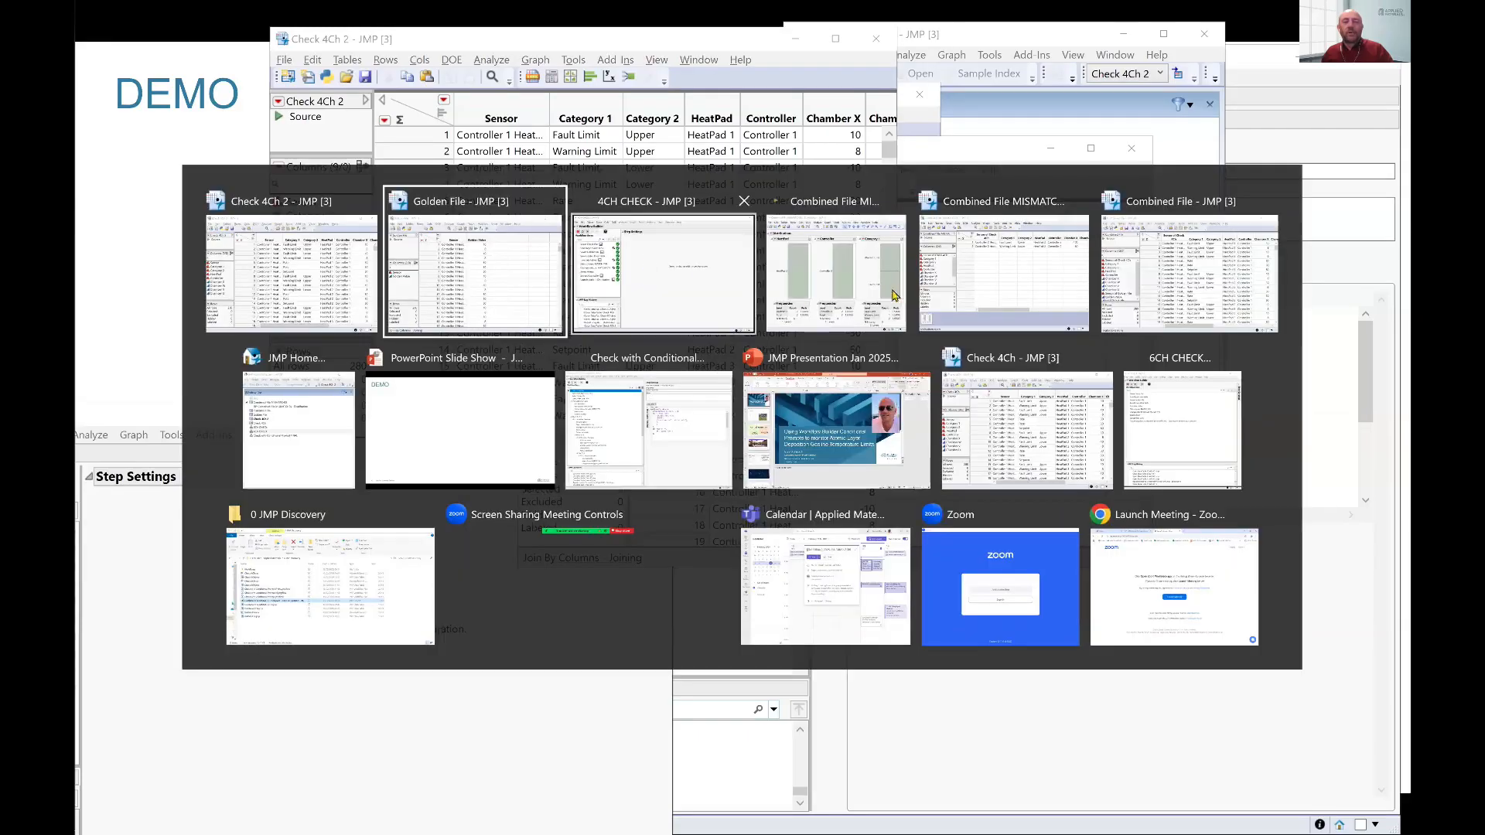
left_click(293, 421)
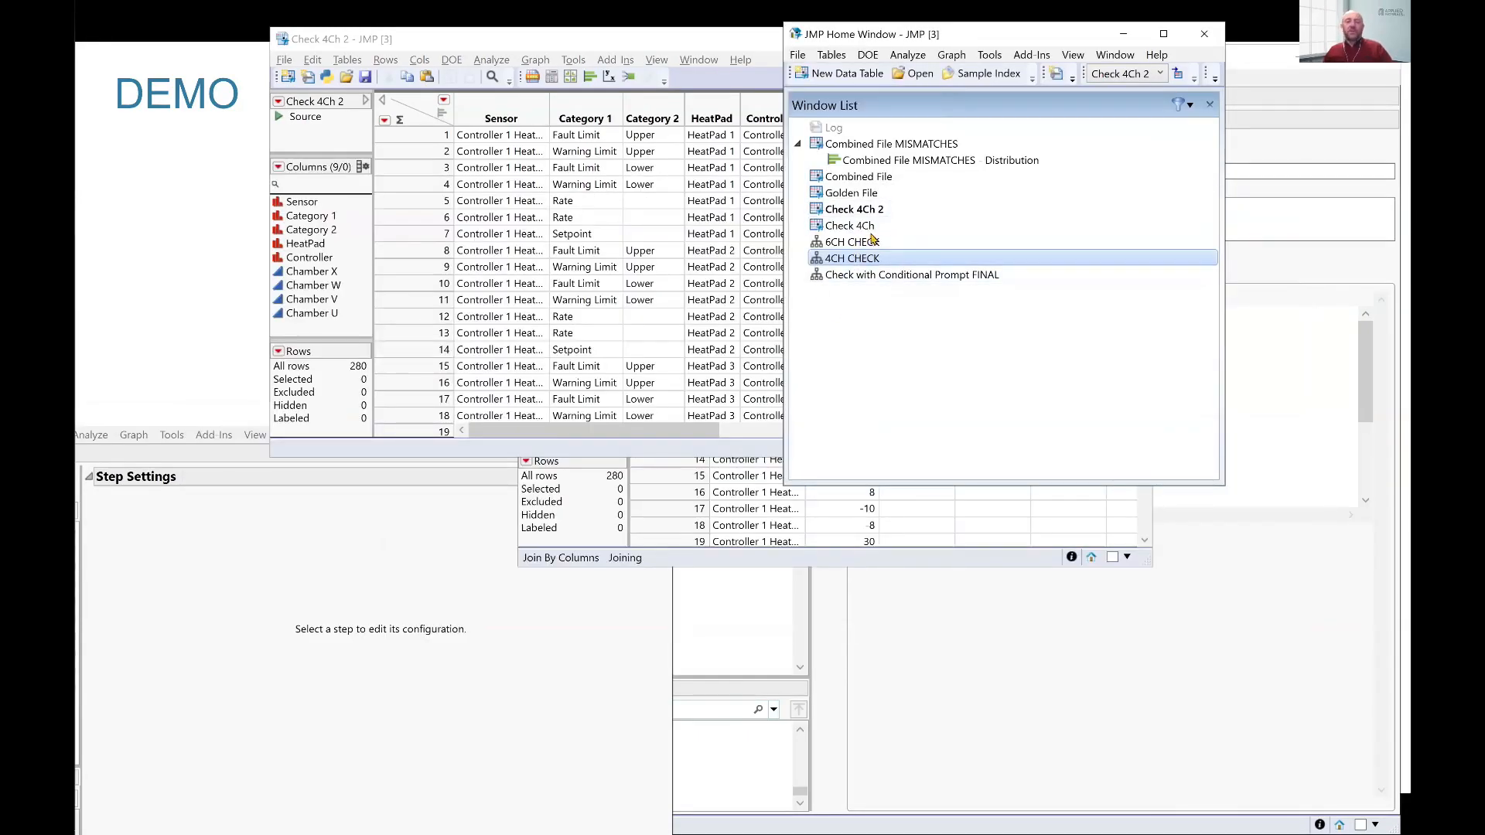
double_click(888, 279)
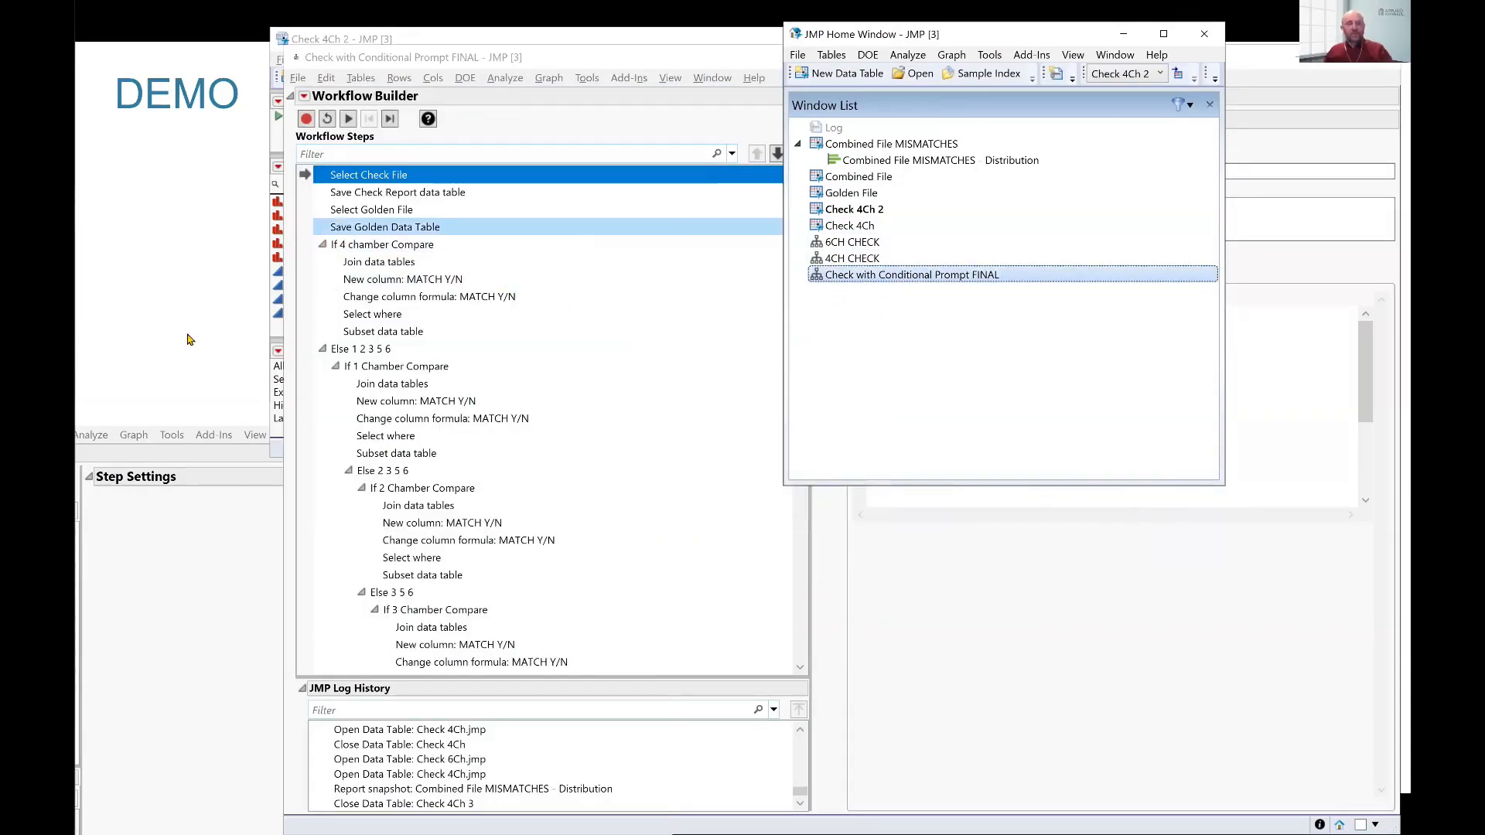
Step: Examine the Select Golden File and Save Golden Data Table code and the condition of the If 4 chamber Compare group
mouse_move(857, 242)
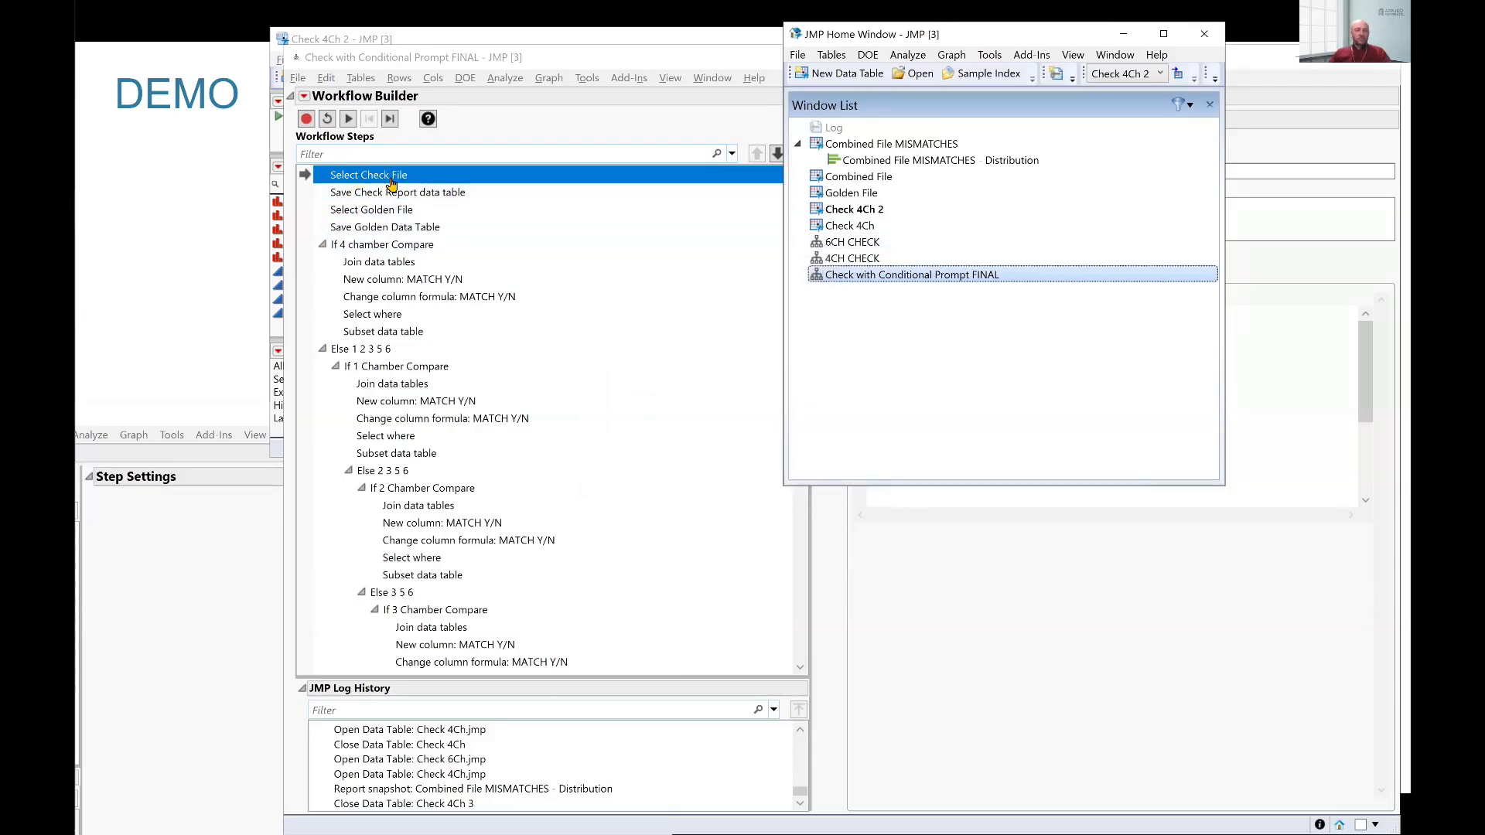
left_click(383, 219)
left_click(386, 217)
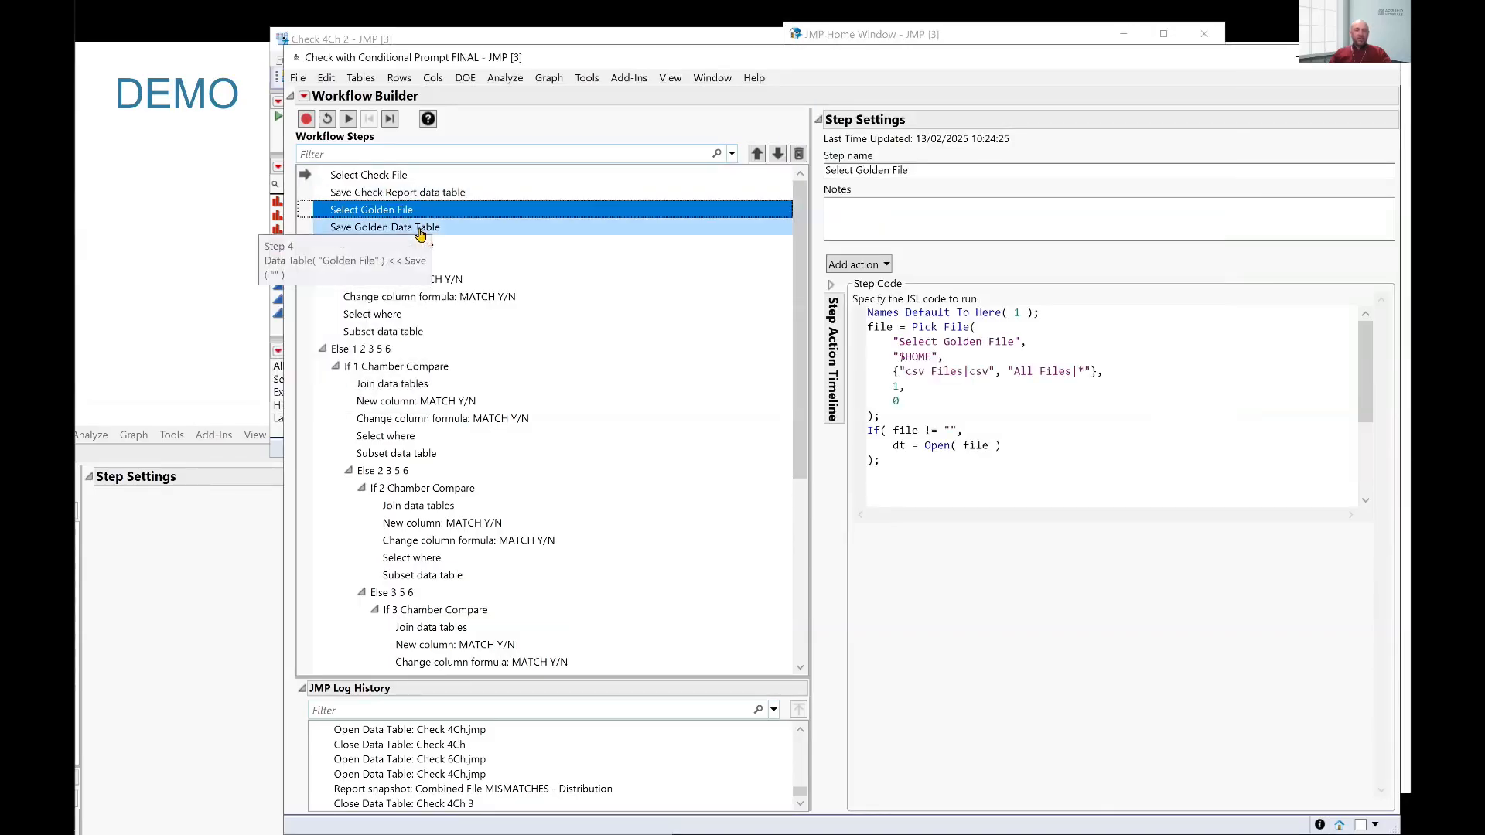
left_click(432, 227)
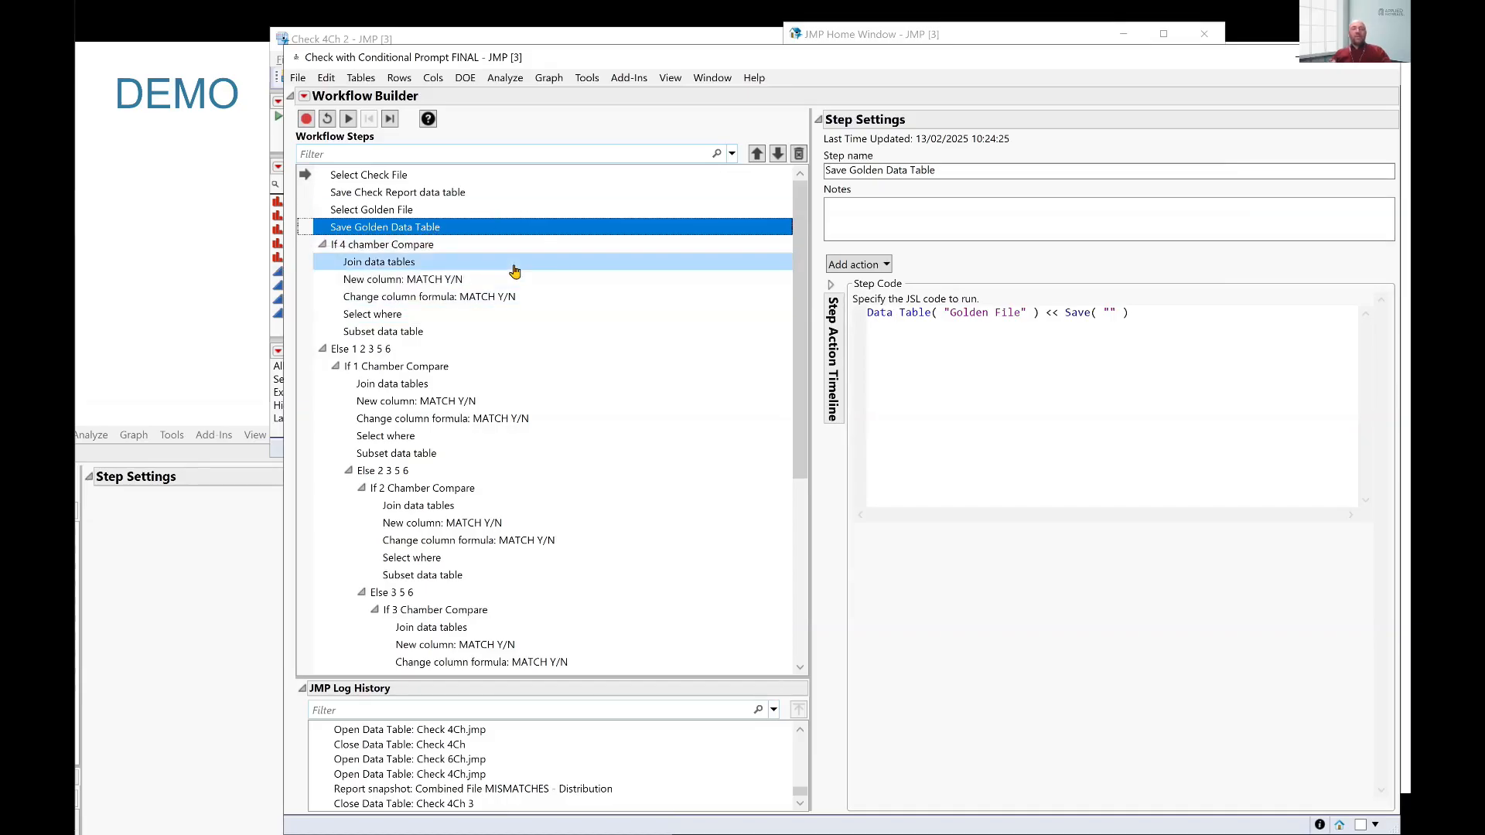
left_click(410, 246)
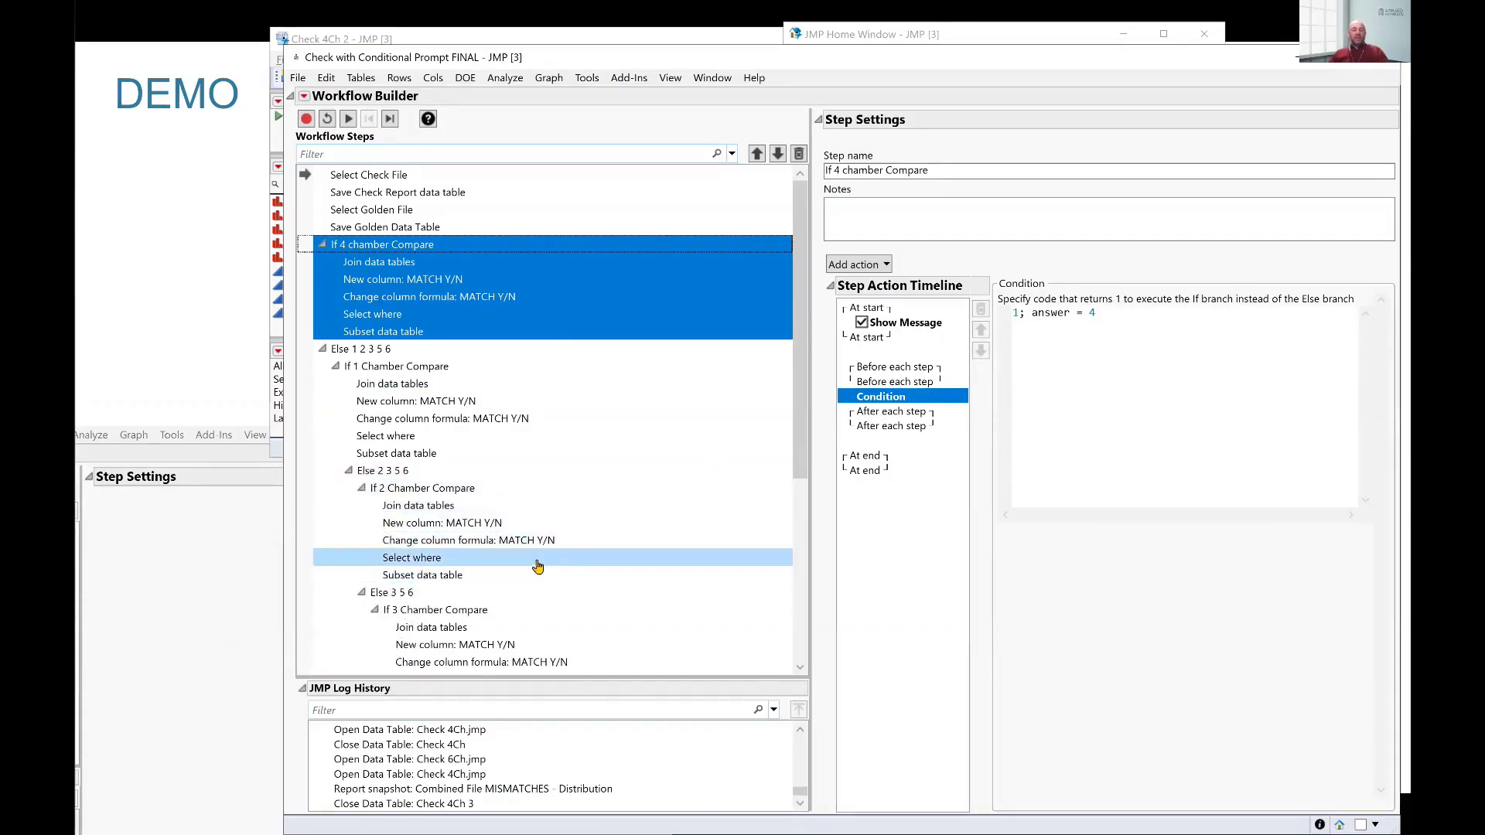
Step: Look through the remaining chamber compare branches to the end of the workflow, and view the code of the Select Check File step
scroll(539, 569, "down", 2)
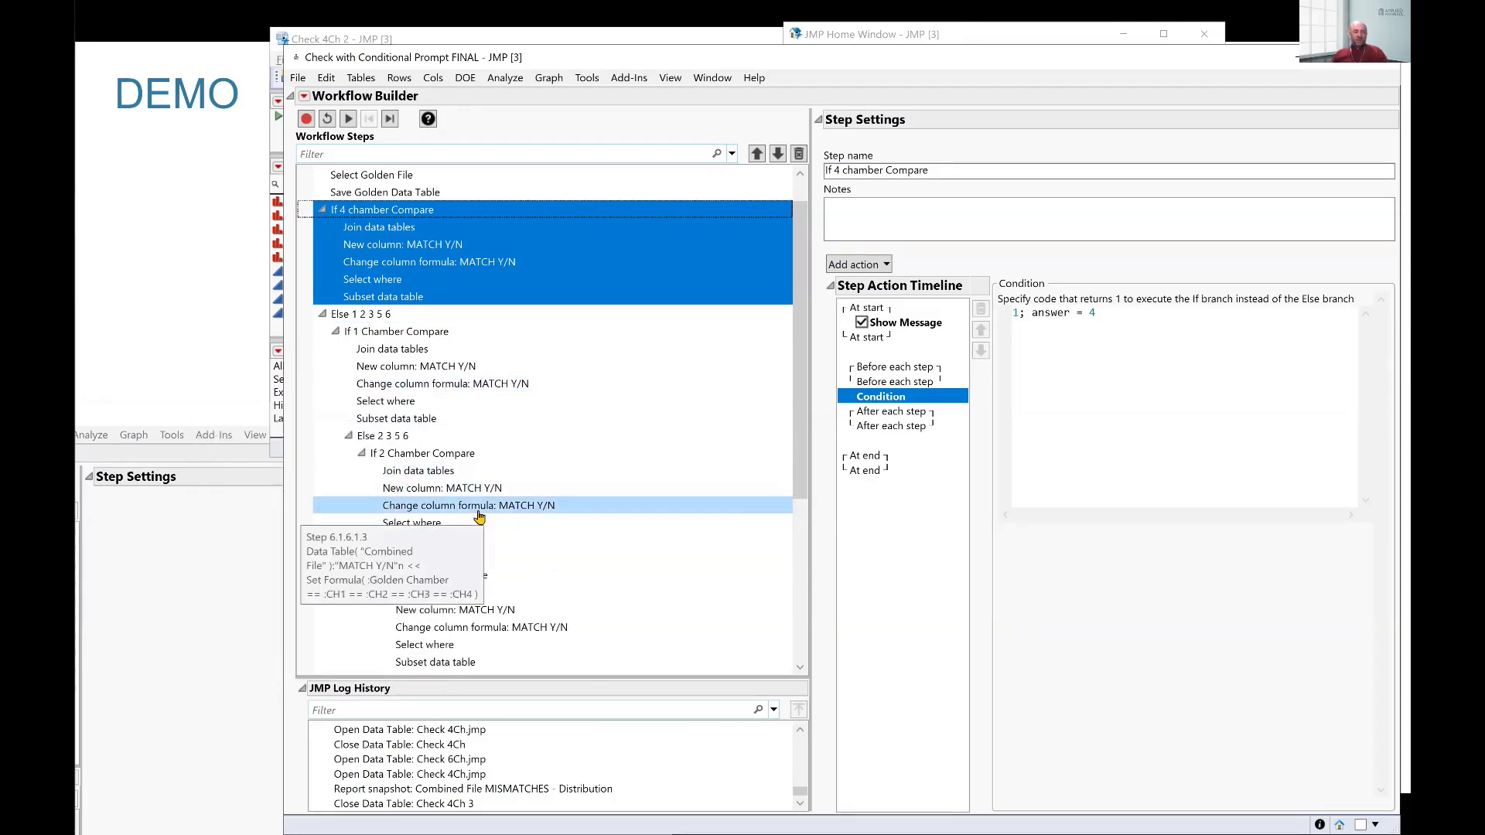
left_click_drag(808, 352, 840, 564)
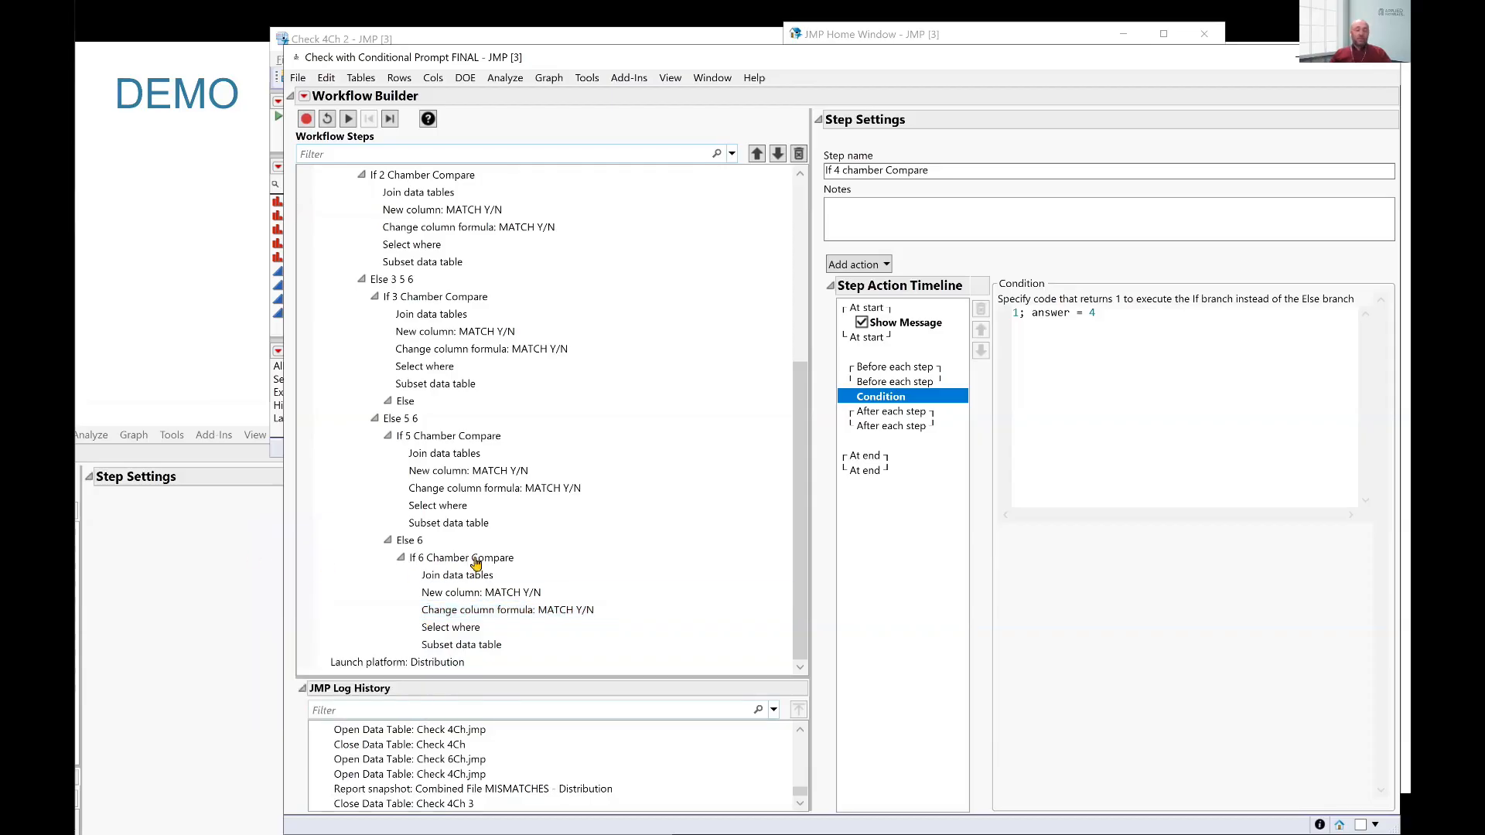
scroll(807, 493, "up", 6)
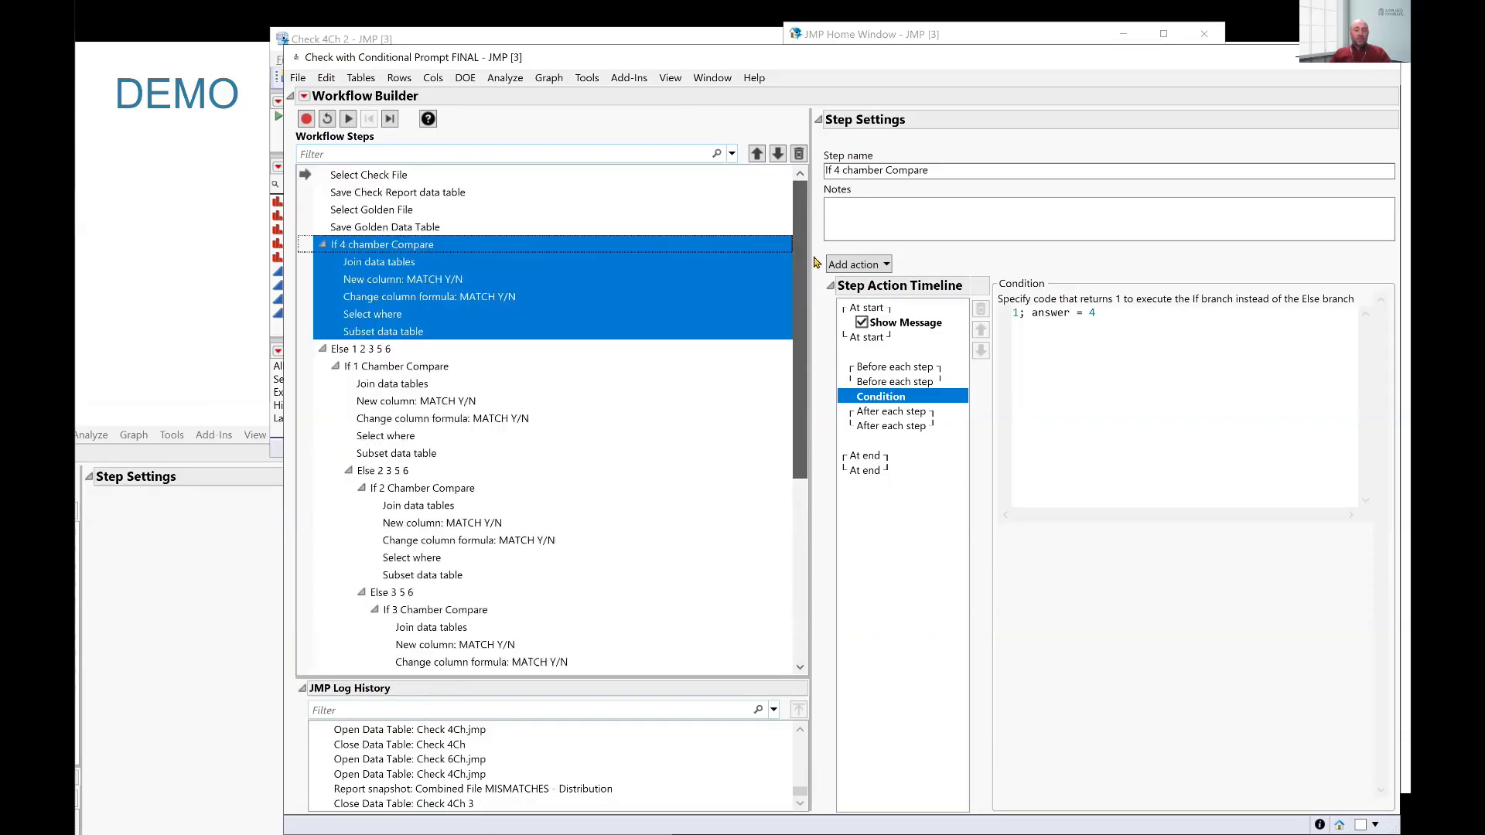
left_click(404, 178)
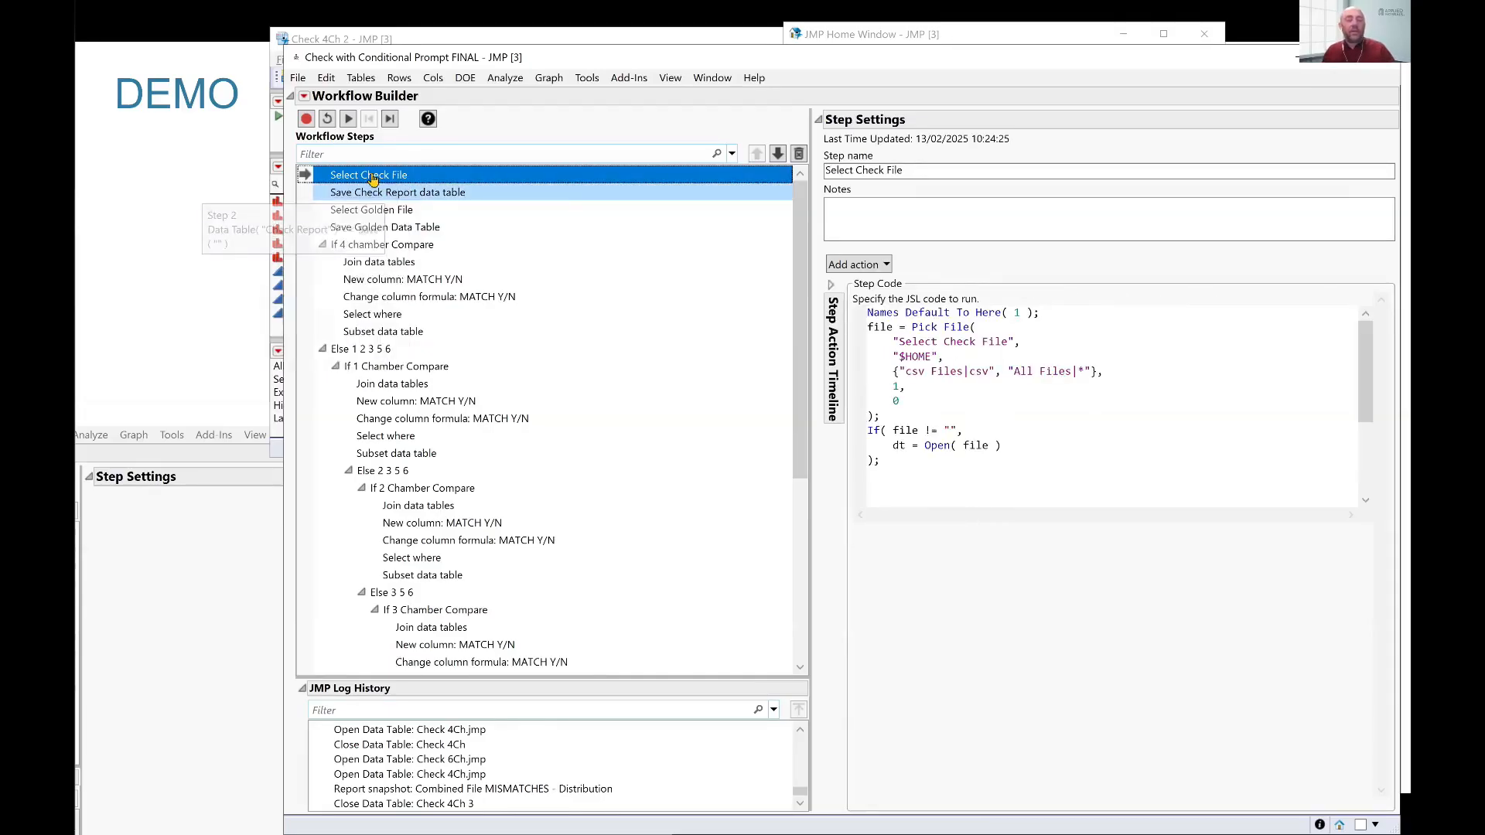
Step: Run the workflow and open Check 6Ch.csv from the 0 JMP Discovery folder as the check file
left_click(349, 120)
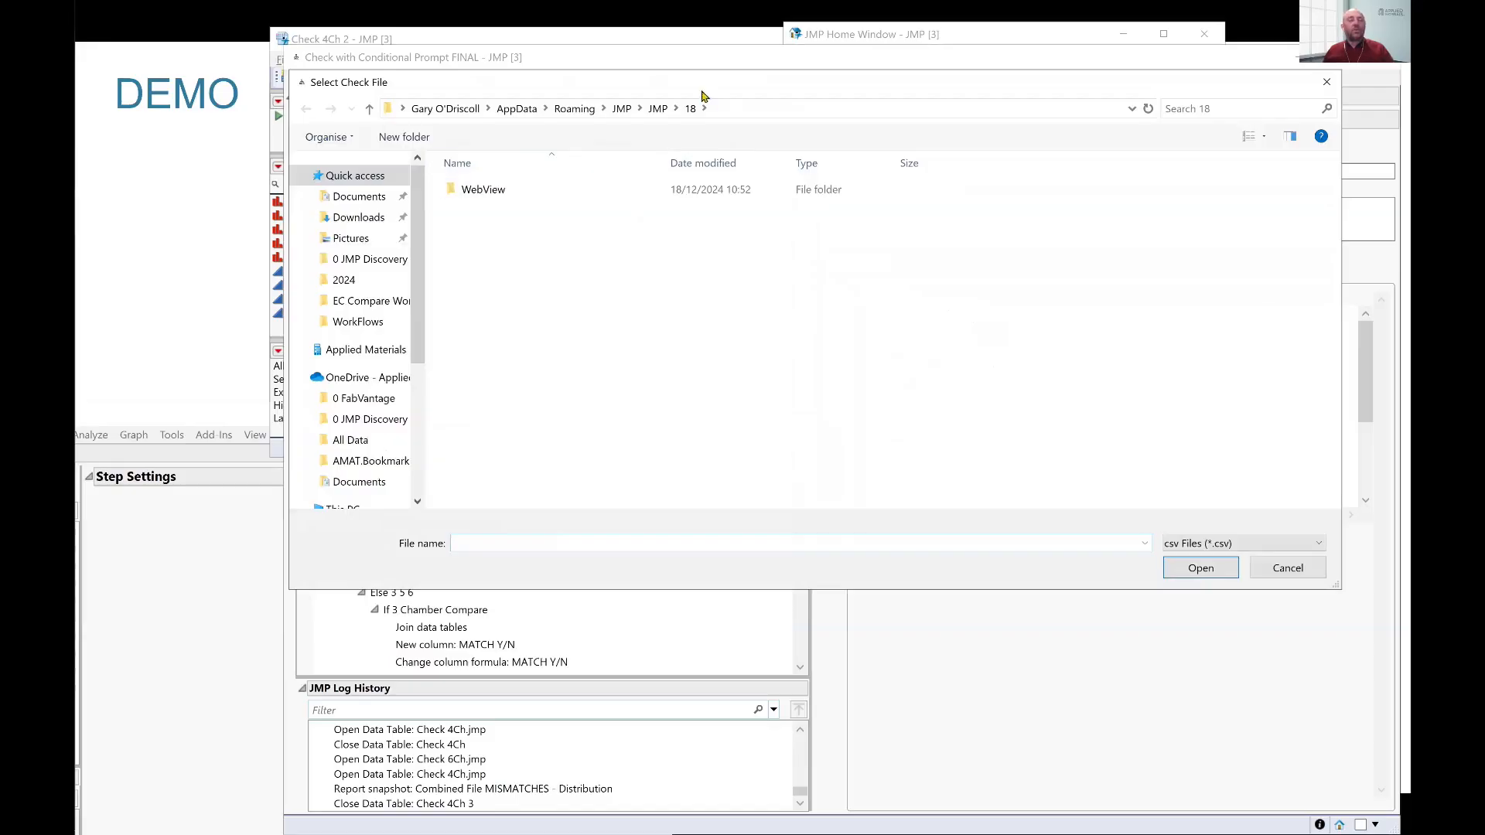
left_click(371, 420)
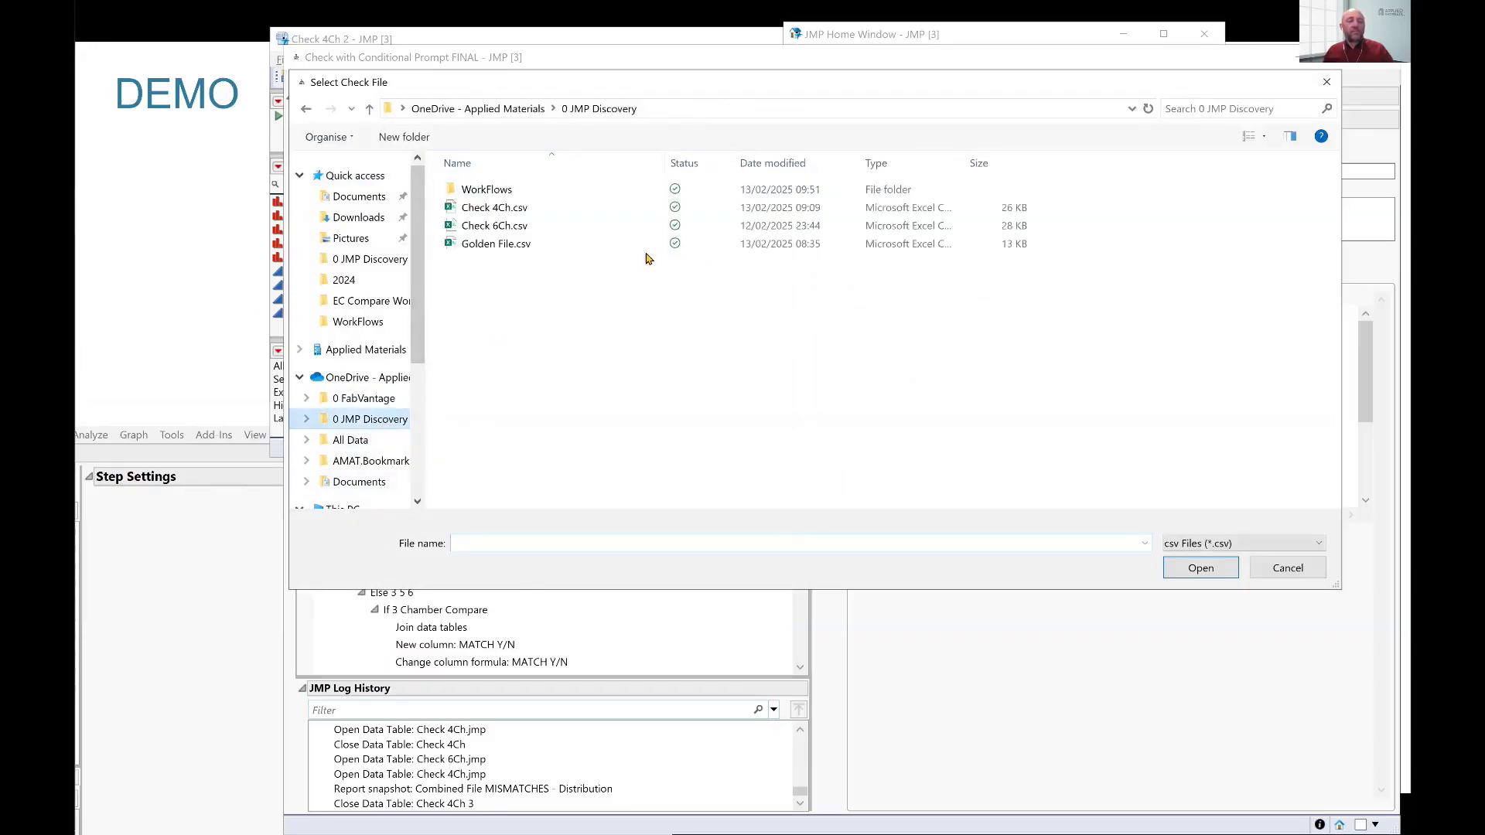
left_click(496, 228)
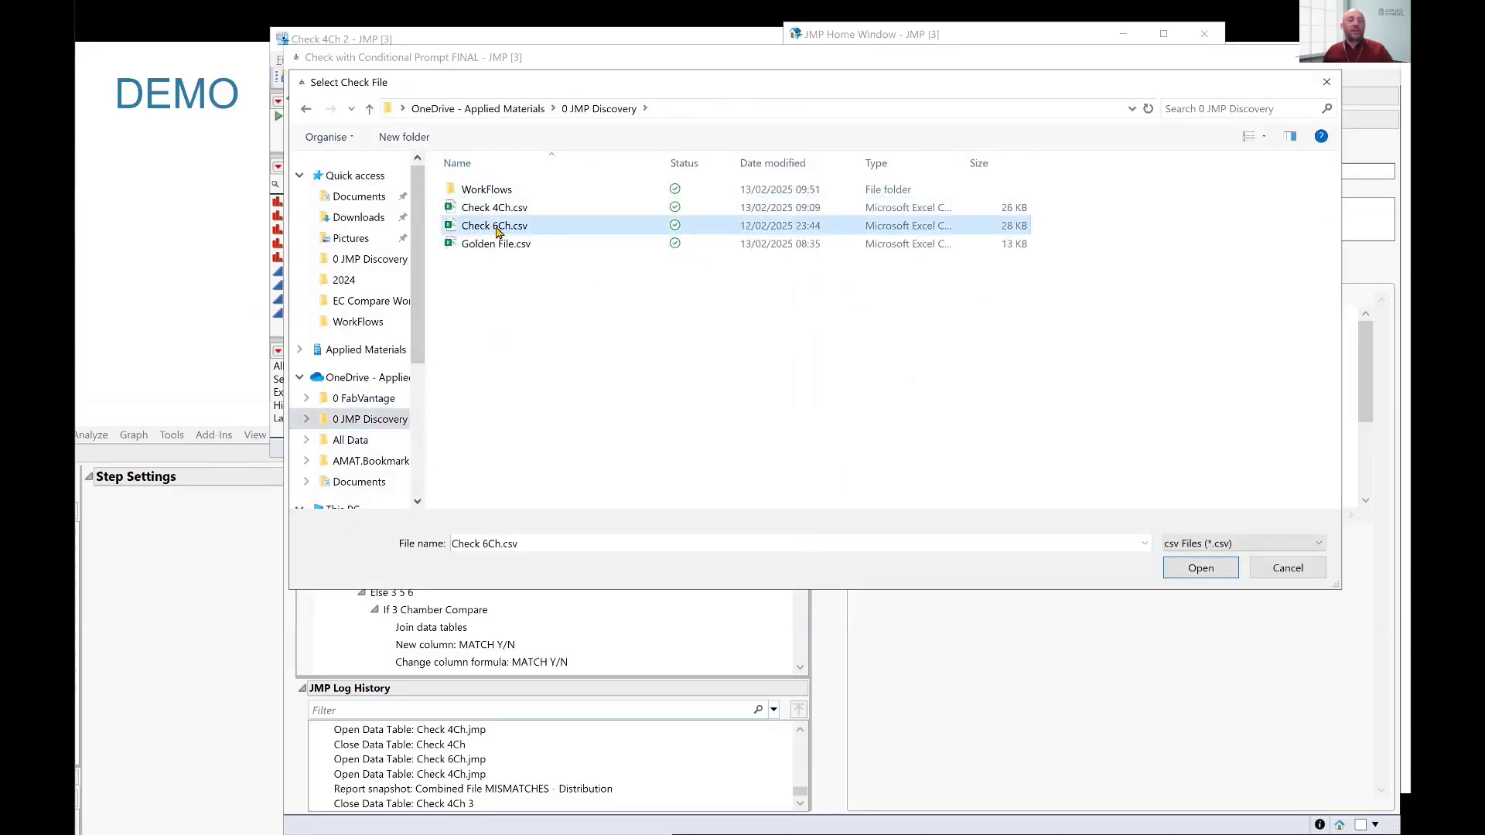
left_click(1209, 569)
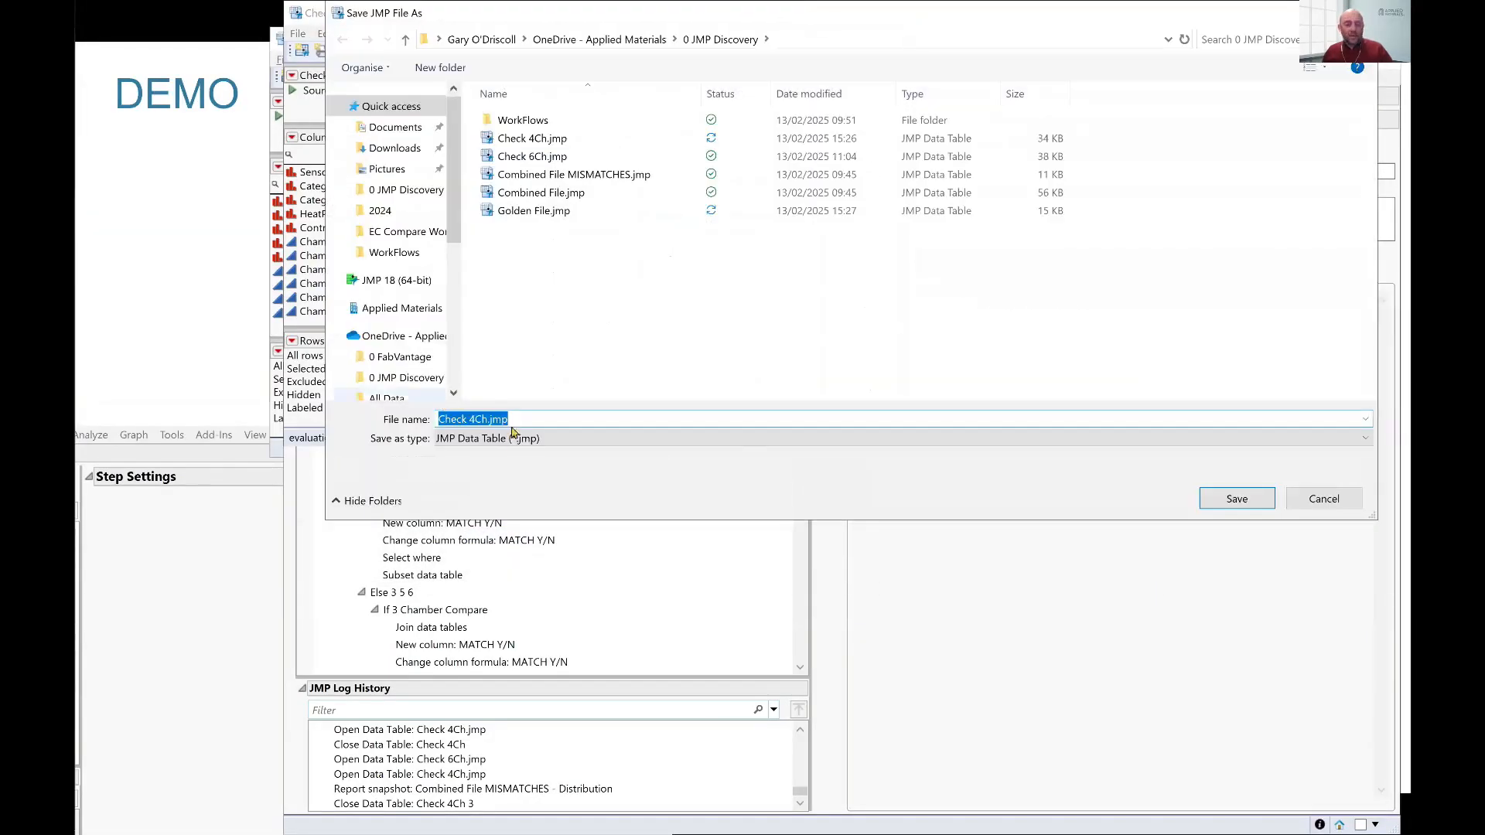
Step: Save the check report data table as Check 6Ch.jmp, replacing the existing file
left_click(533, 156)
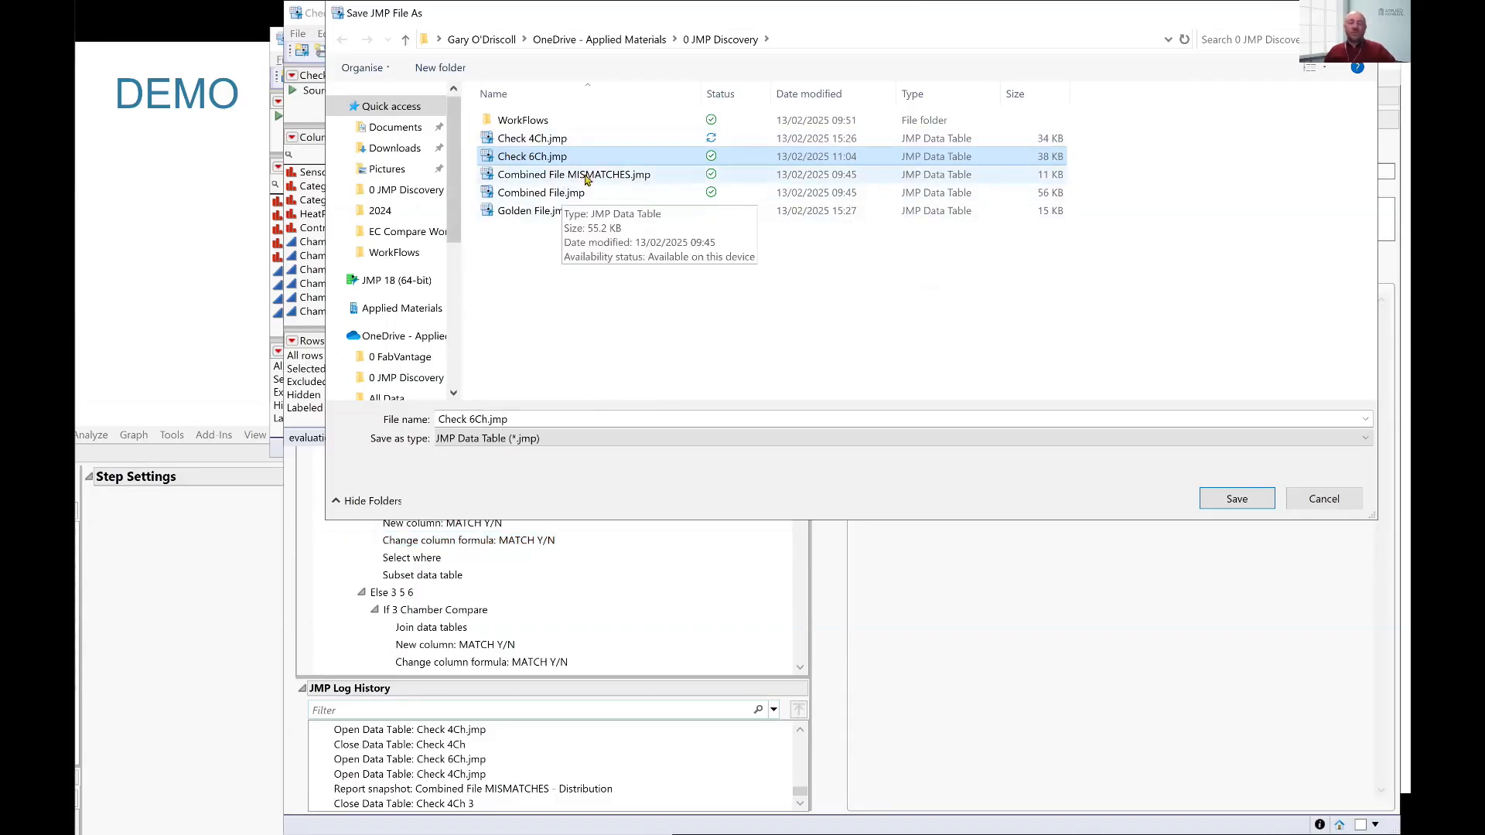
left_click(1237, 499)
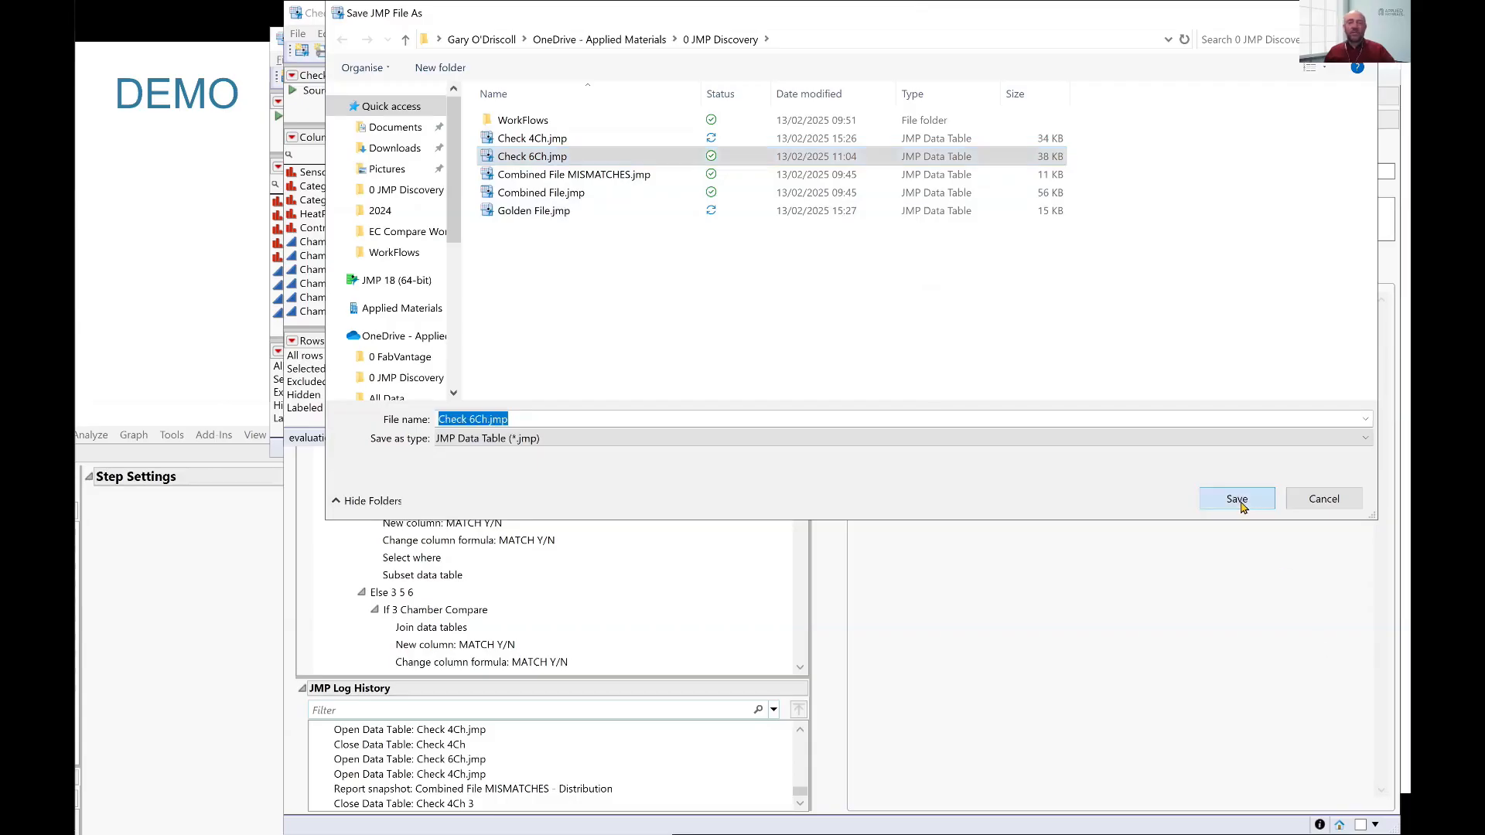
left_click(787, 431)
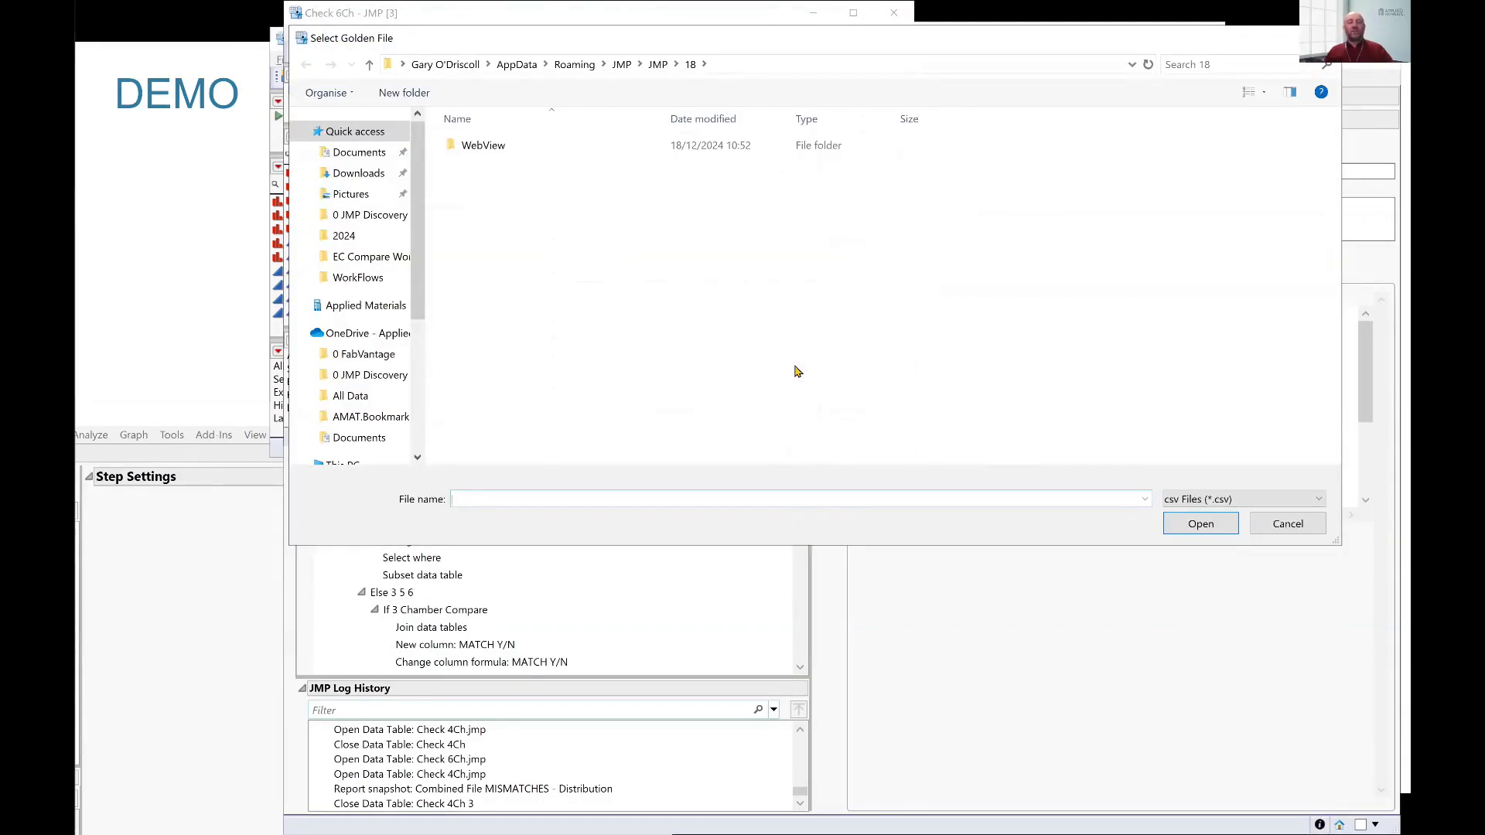
Step: Open Check 6Ch.csv from the 0 JMP Discovery folder at the golden file prompt and save it as Golden File.jmp, replacing the existing file
left_click(370, 374)
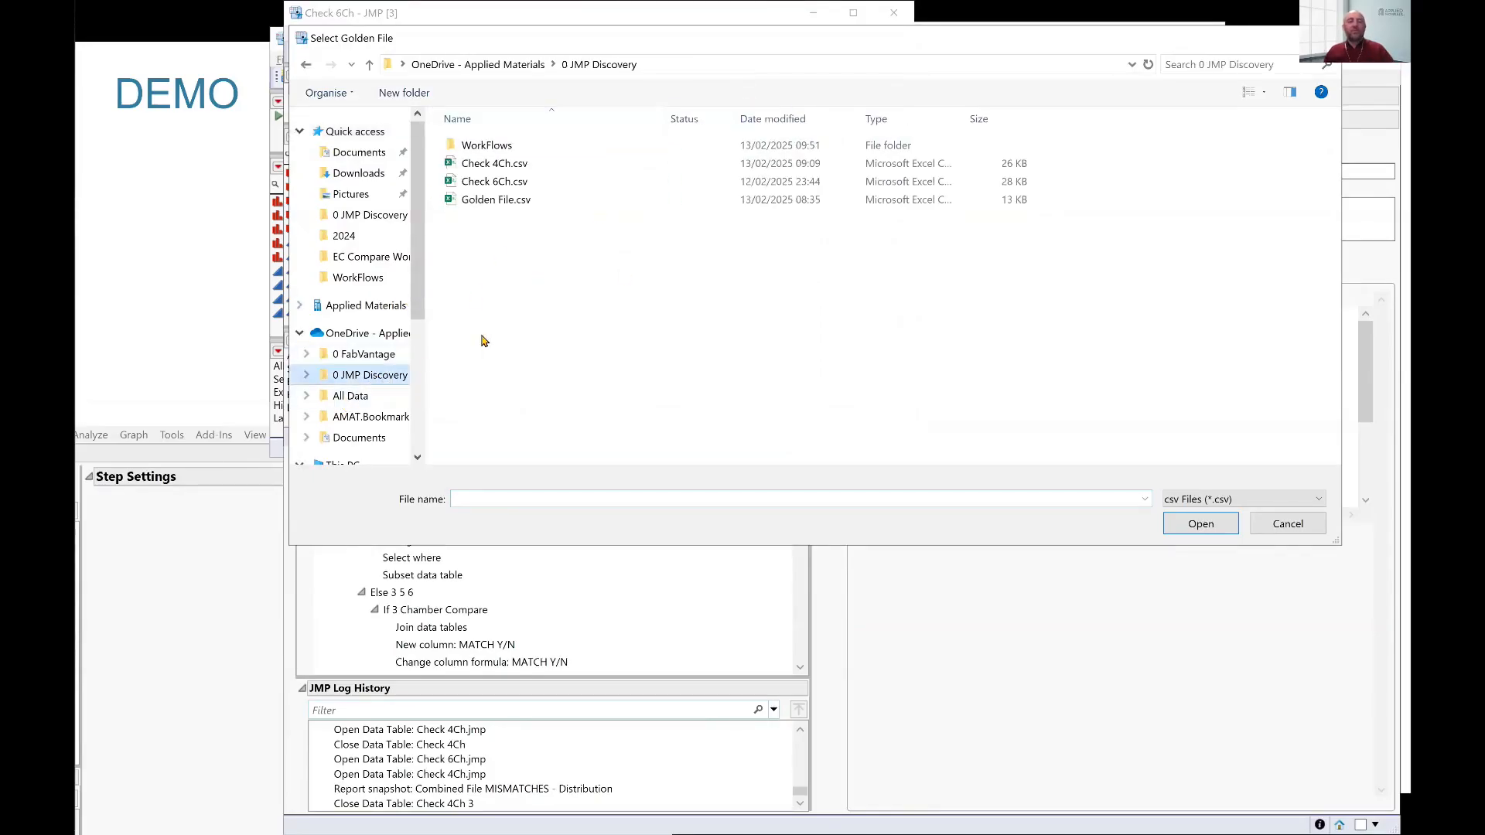
left_click(503, 183)
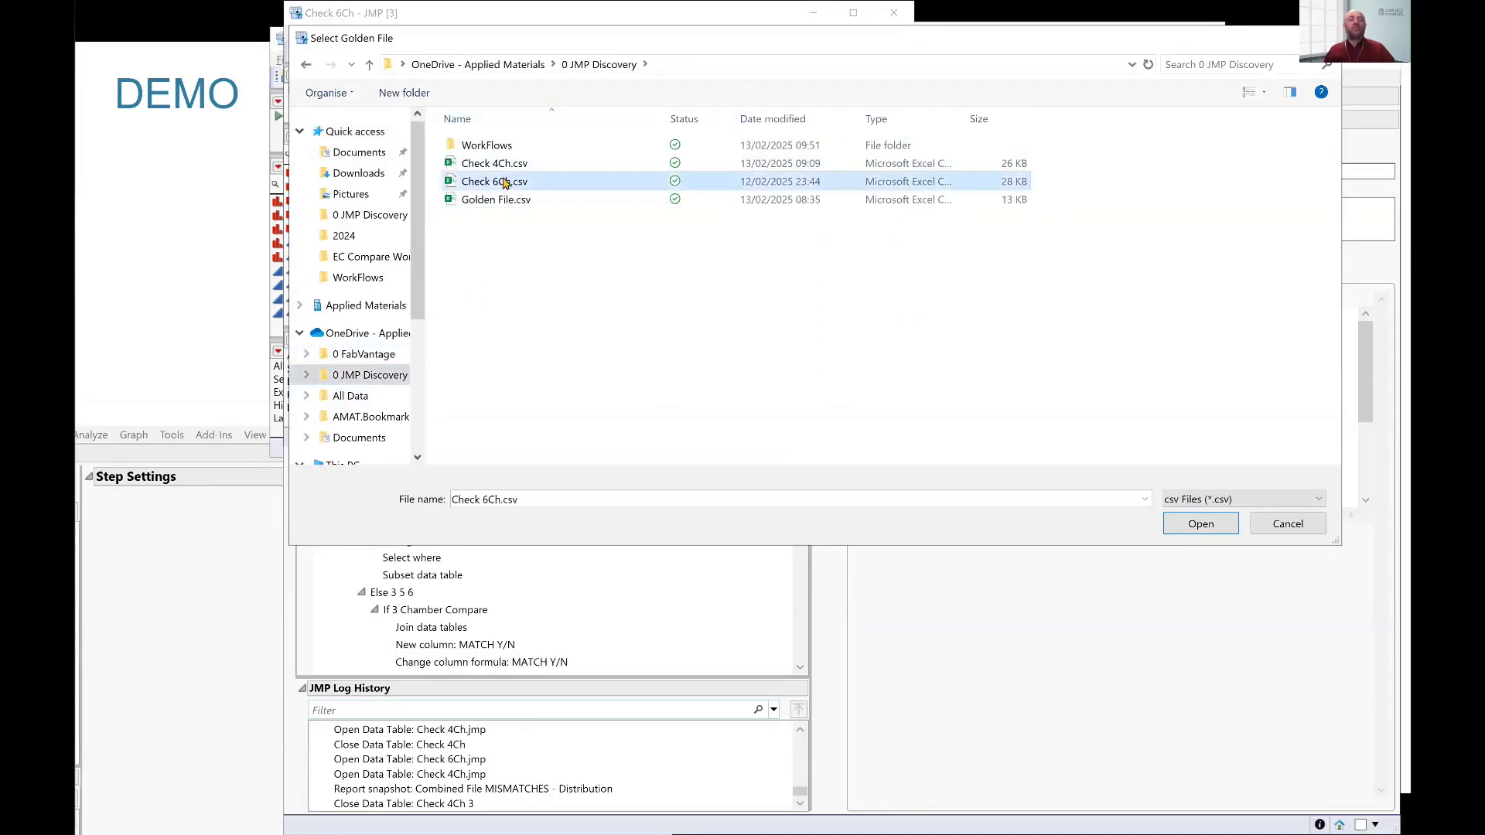
left_click(1207, 523)
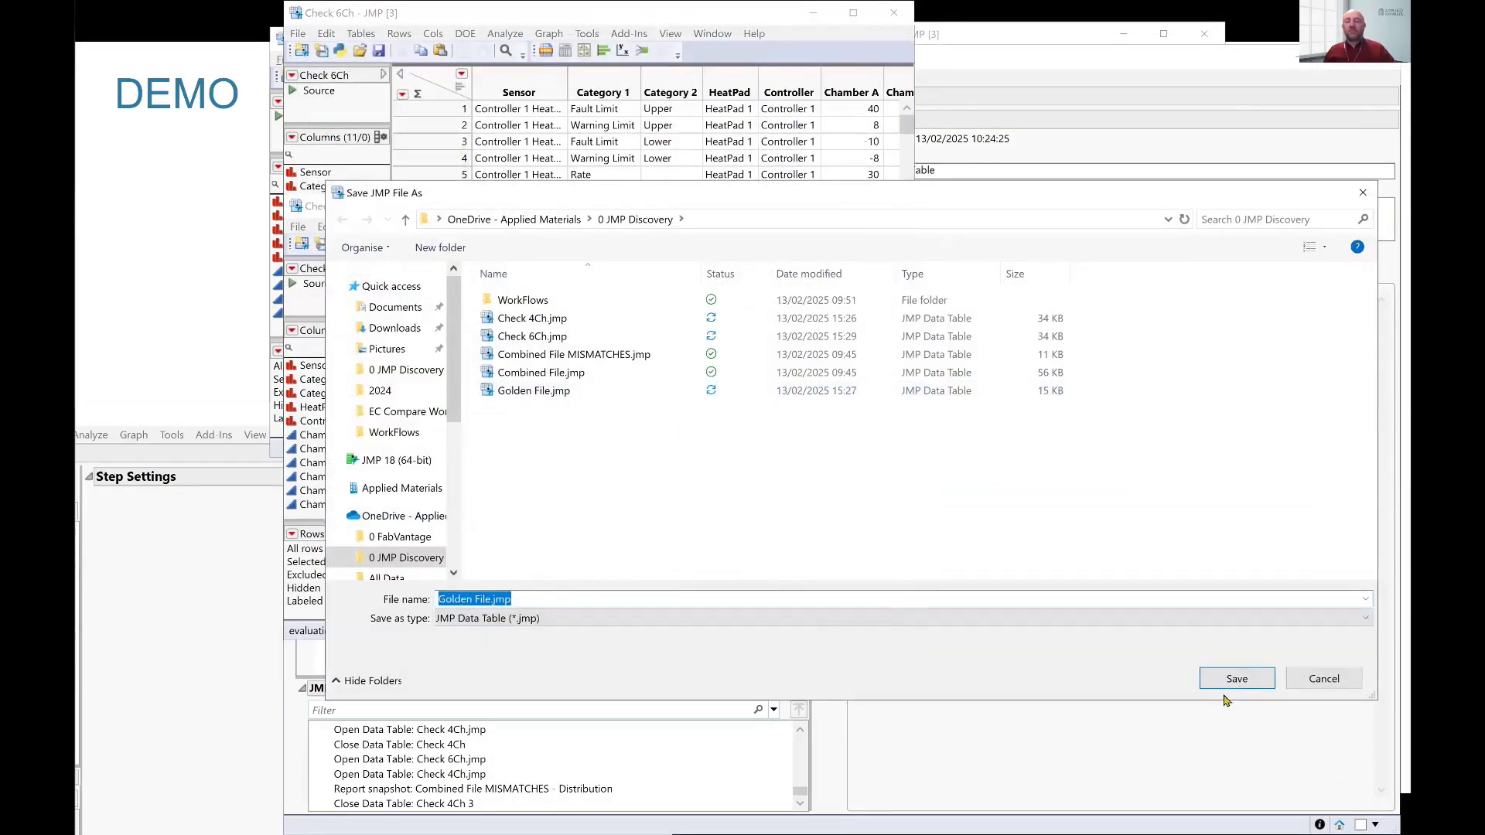
left_click(1239, 678)
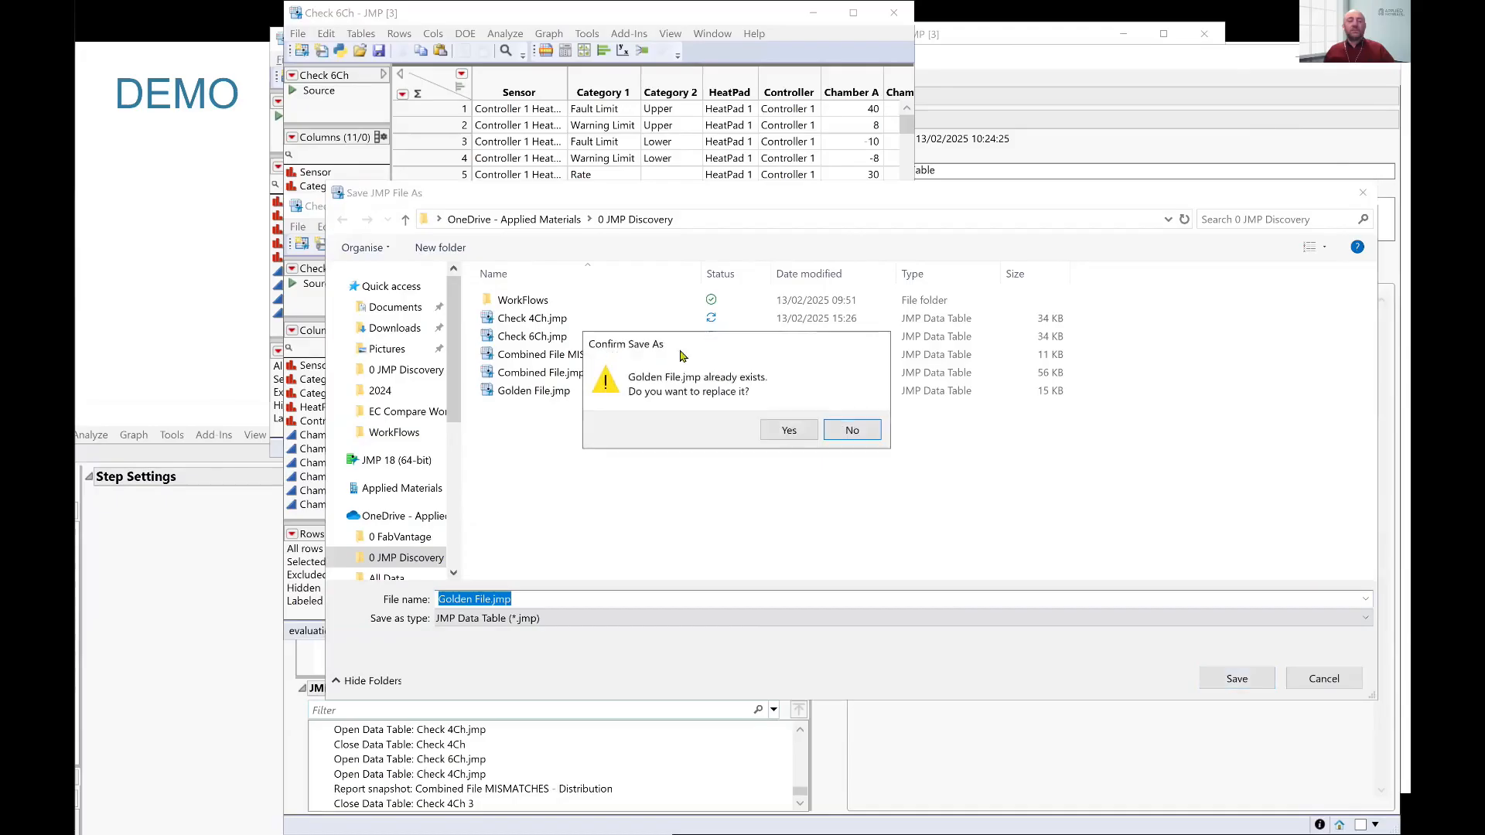
left_click(789, 431)
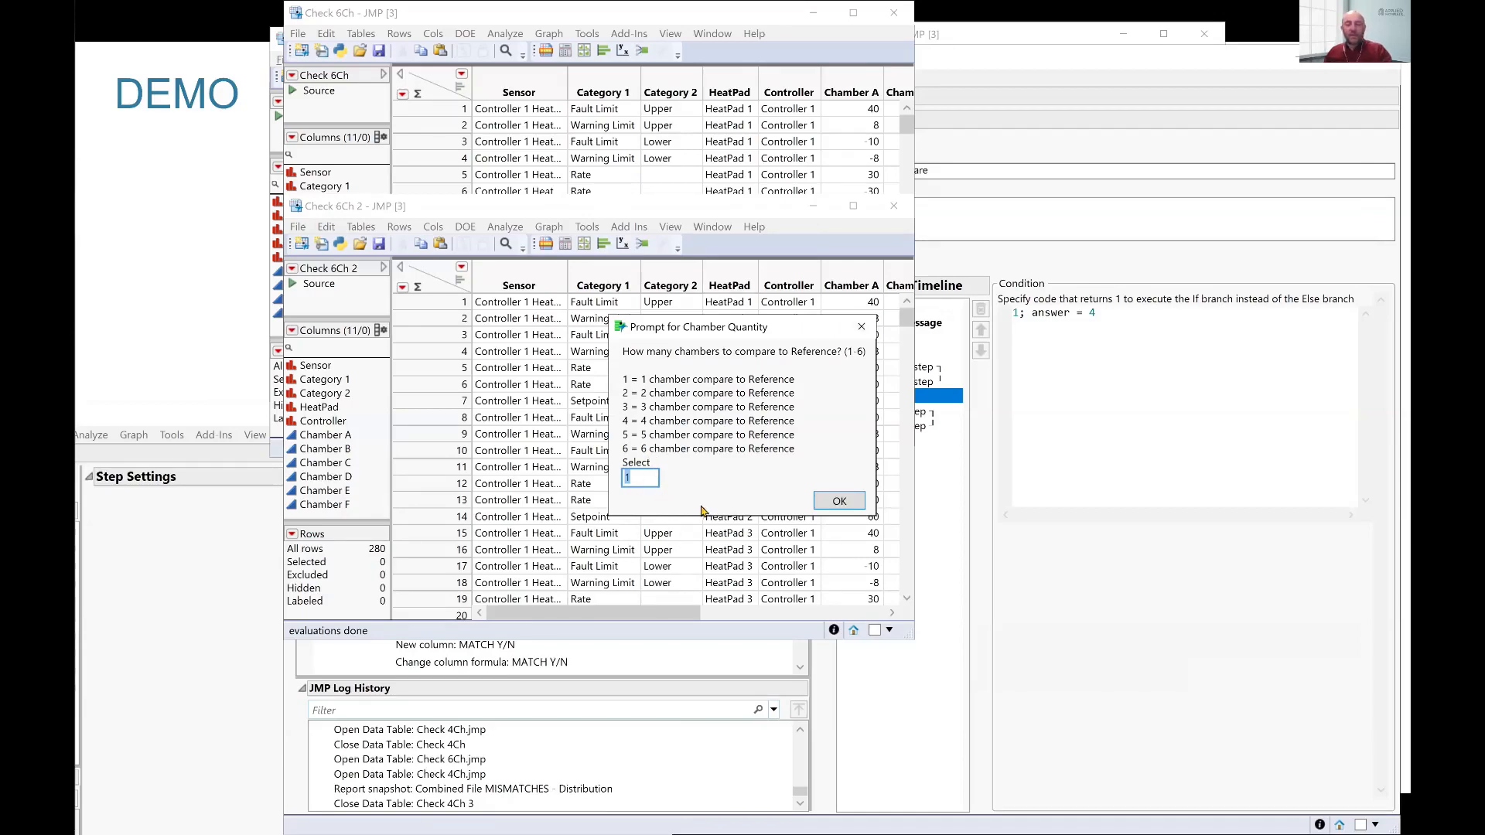
Step: Accept 1 as the number of chambers to compare and substitute the Check 6Ch table for the unavailable Check 4Ch table
left_click(839, 502)
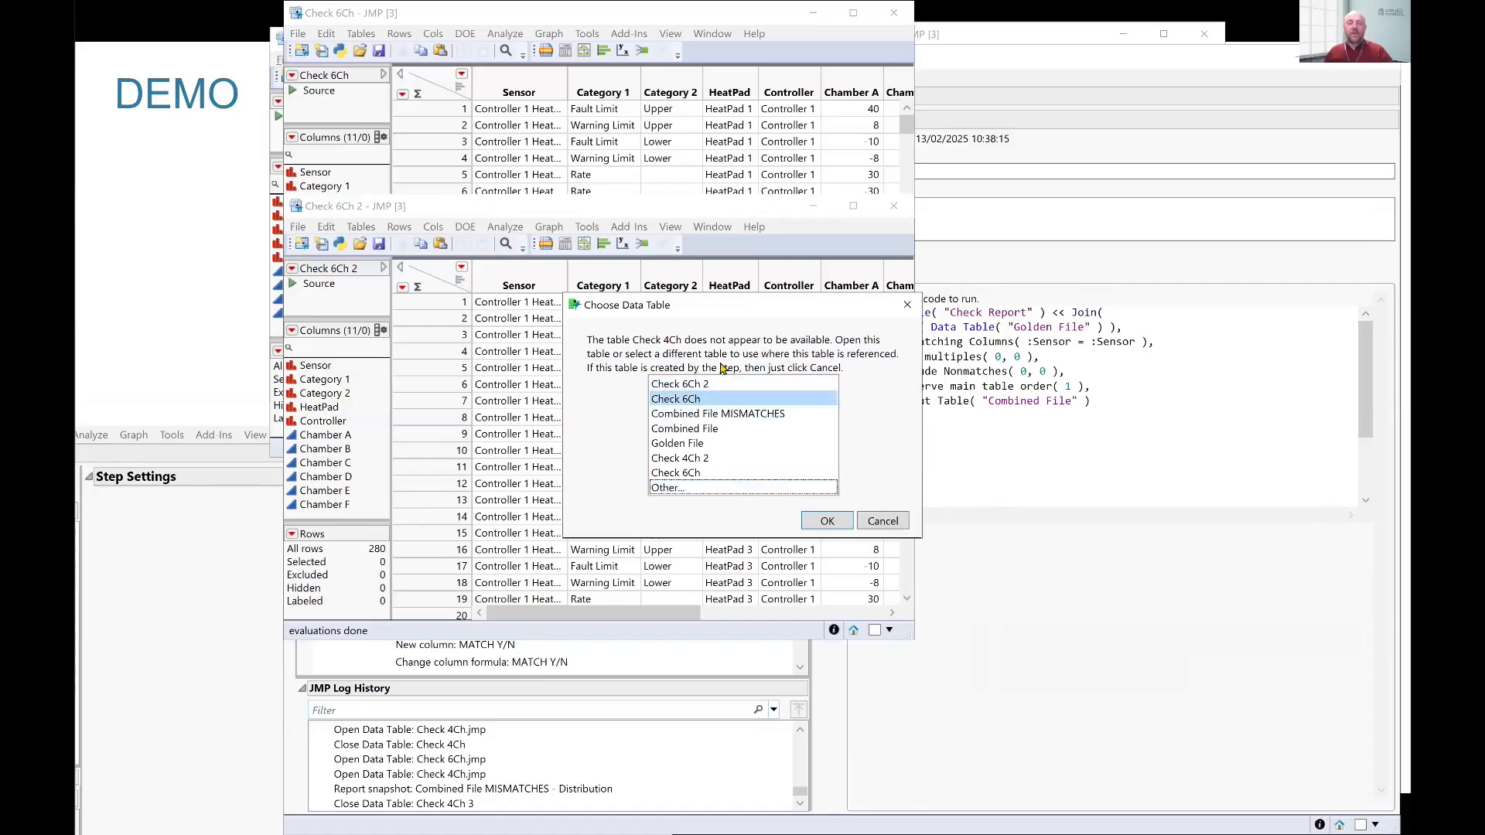
left_click(685, 402)
left_click(685, 402)
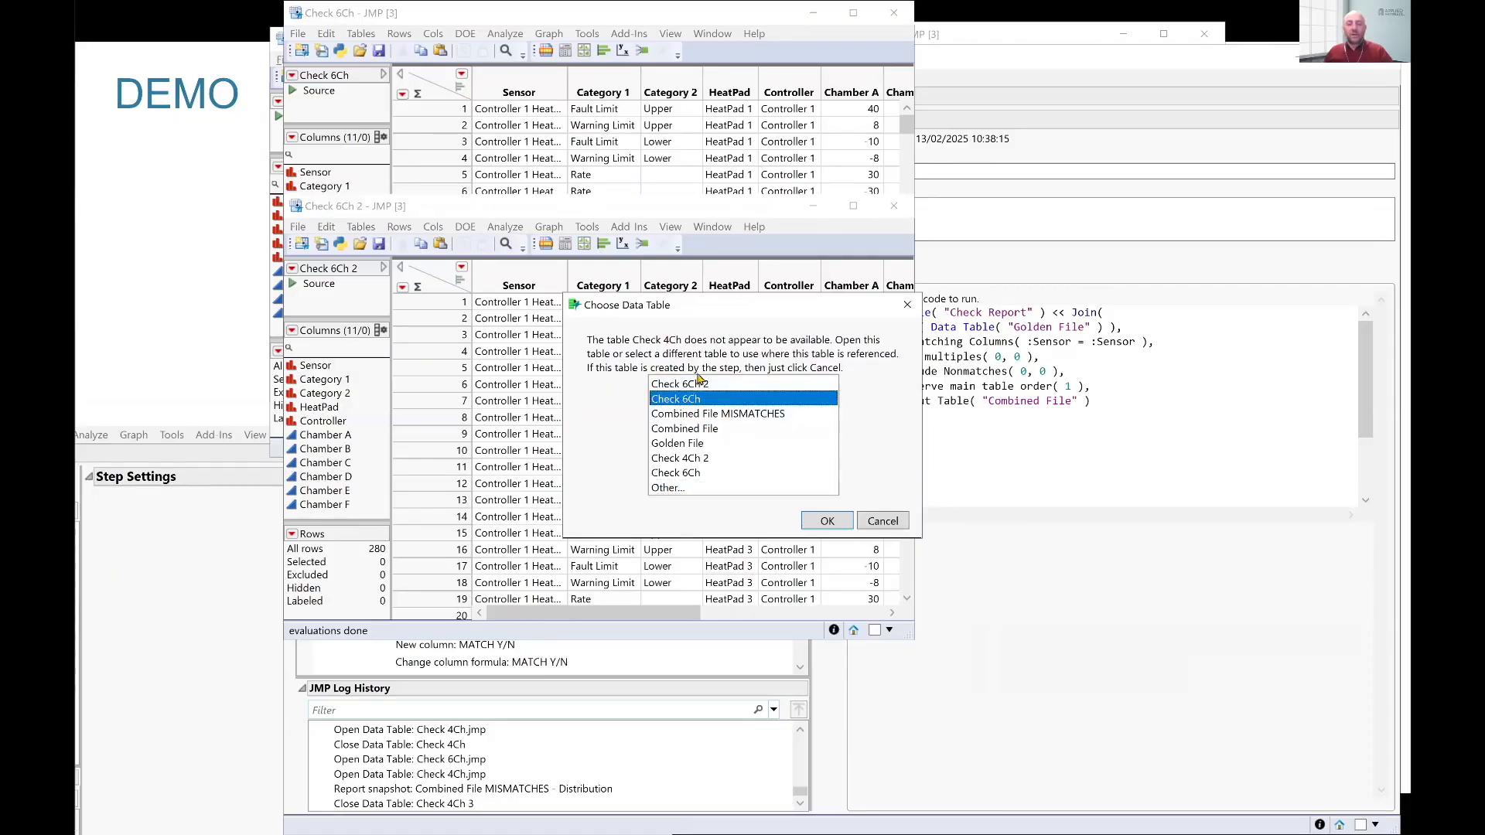
left_click(830, 522)
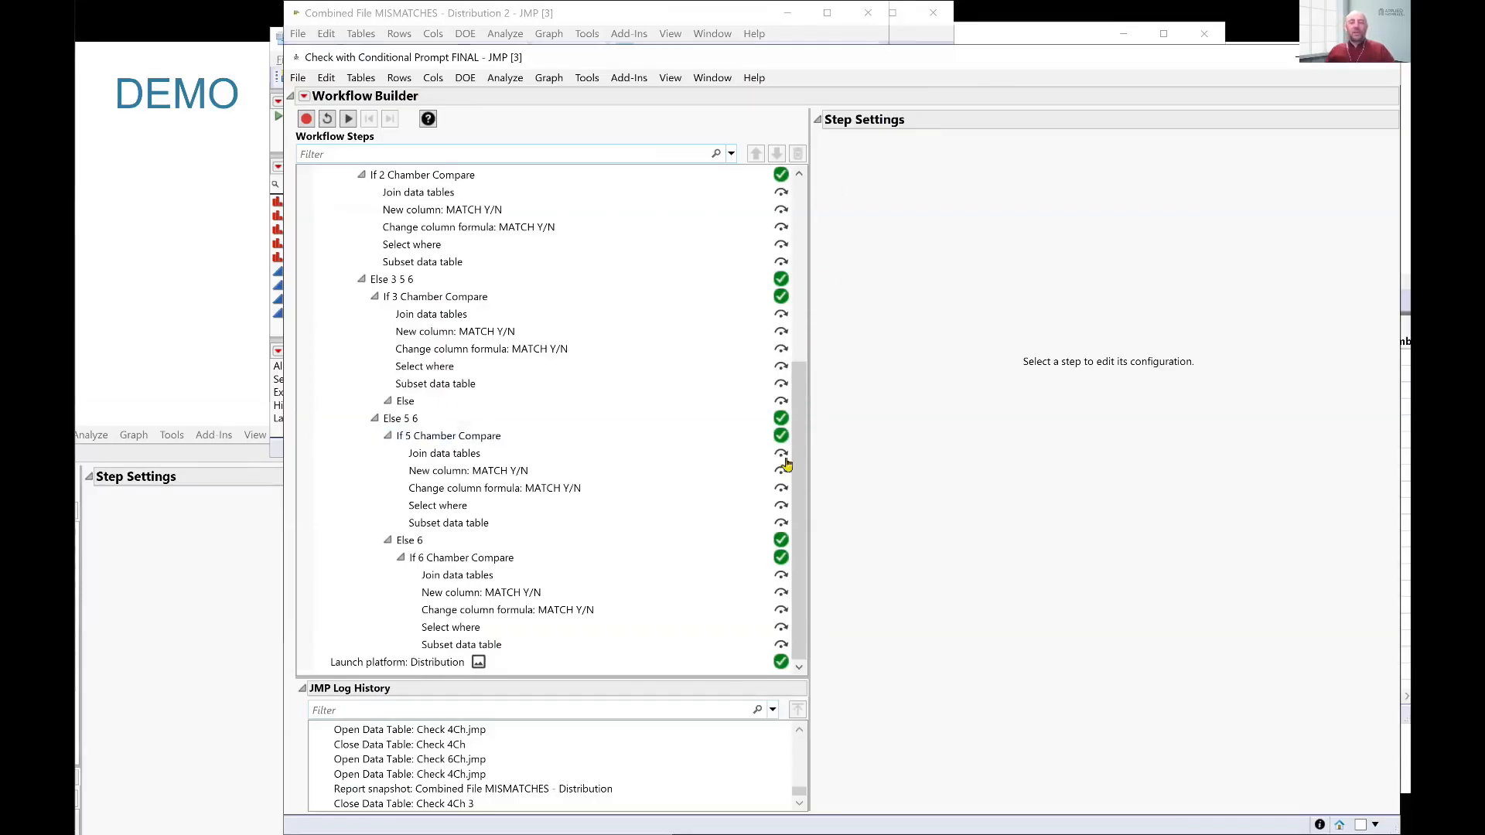
Step: Review which workflow steps and chamber compare branches ran or were skipped, and minimize the workflow window
left_click_drag(823, 391, 837, 186)
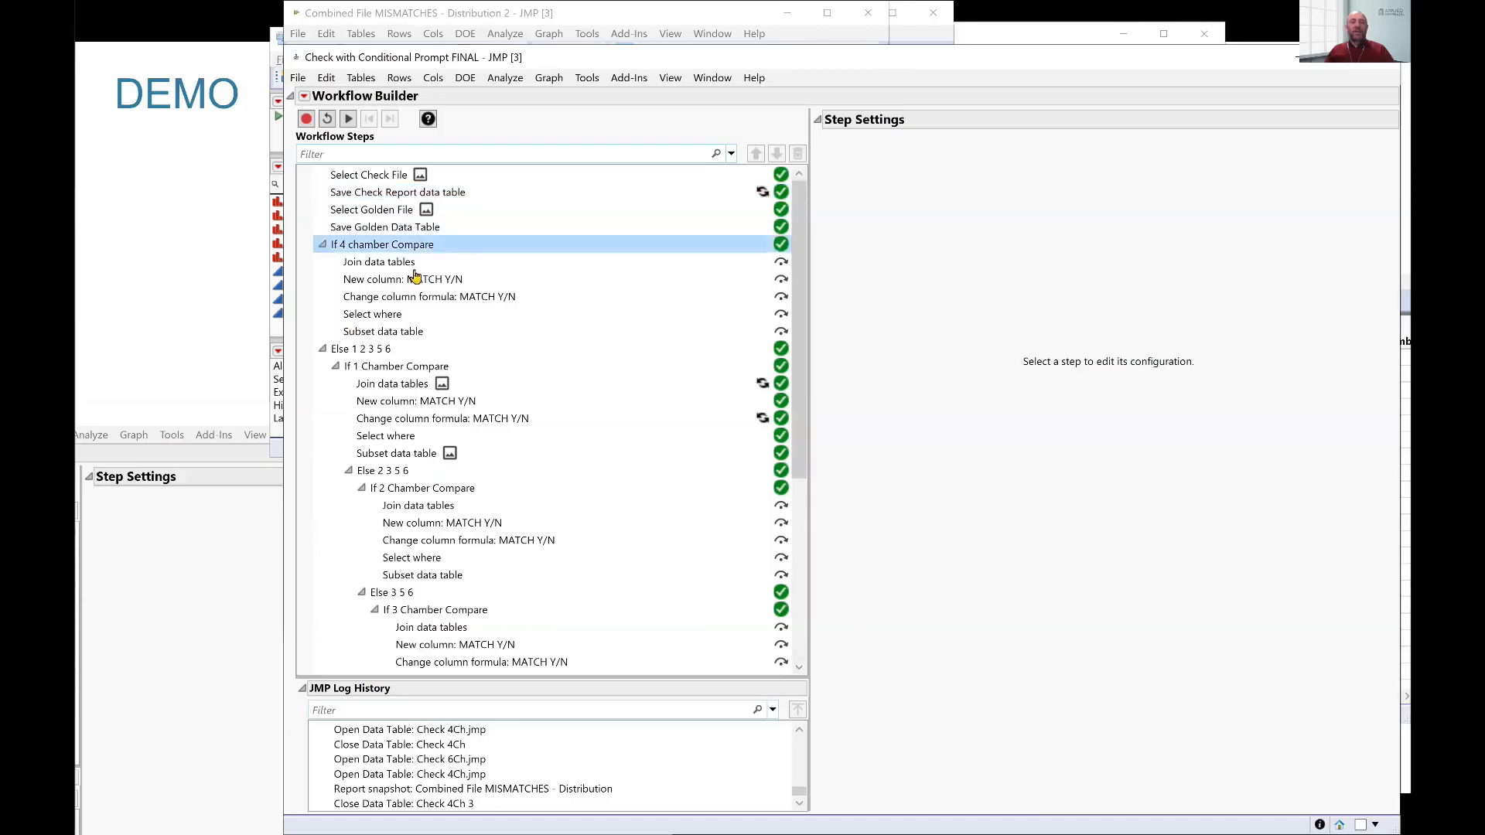
left_click_drag(806, 331, 815, 518)
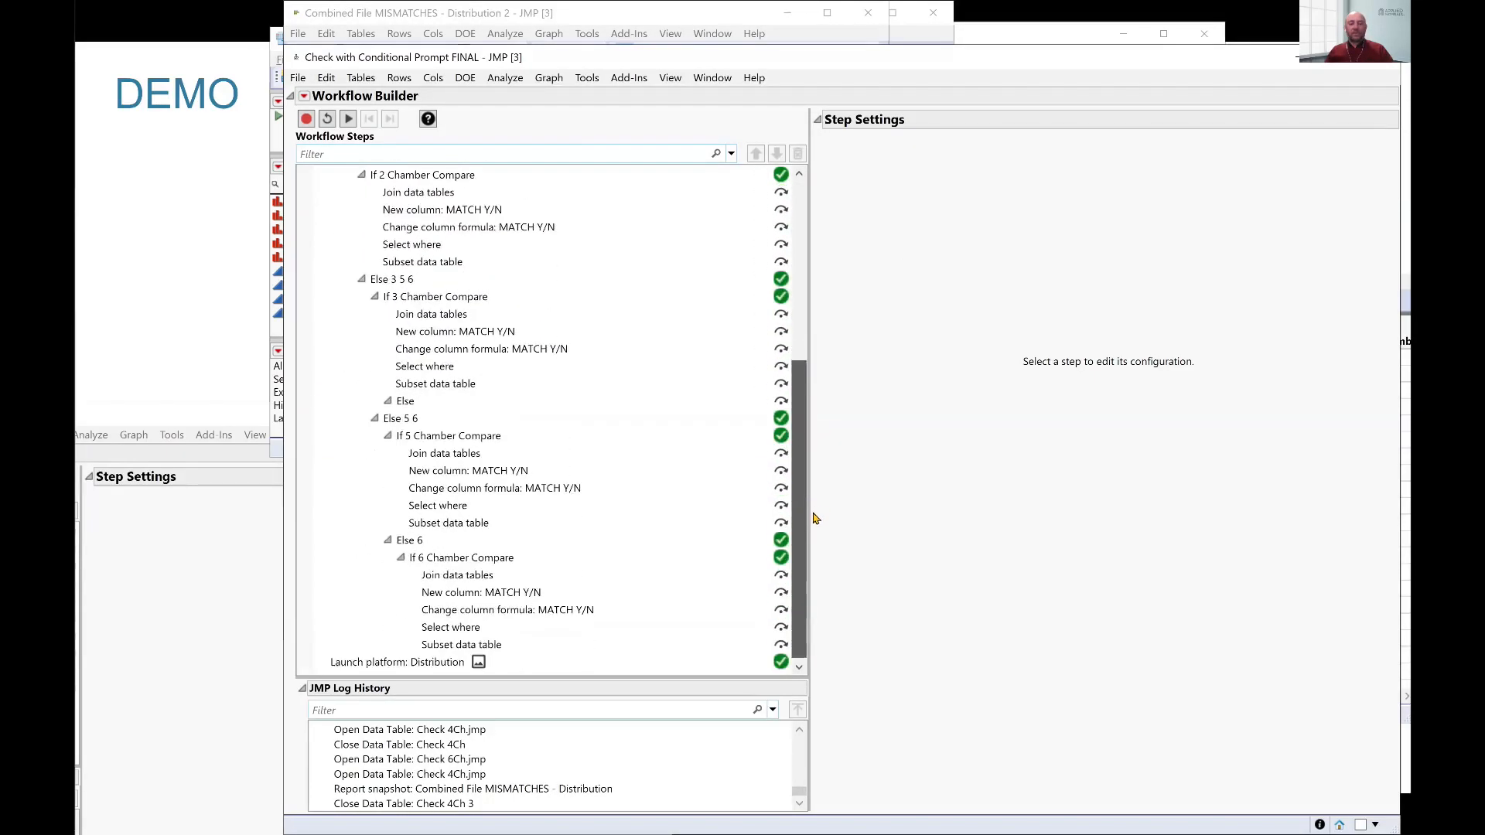
left_click(1301, 58)
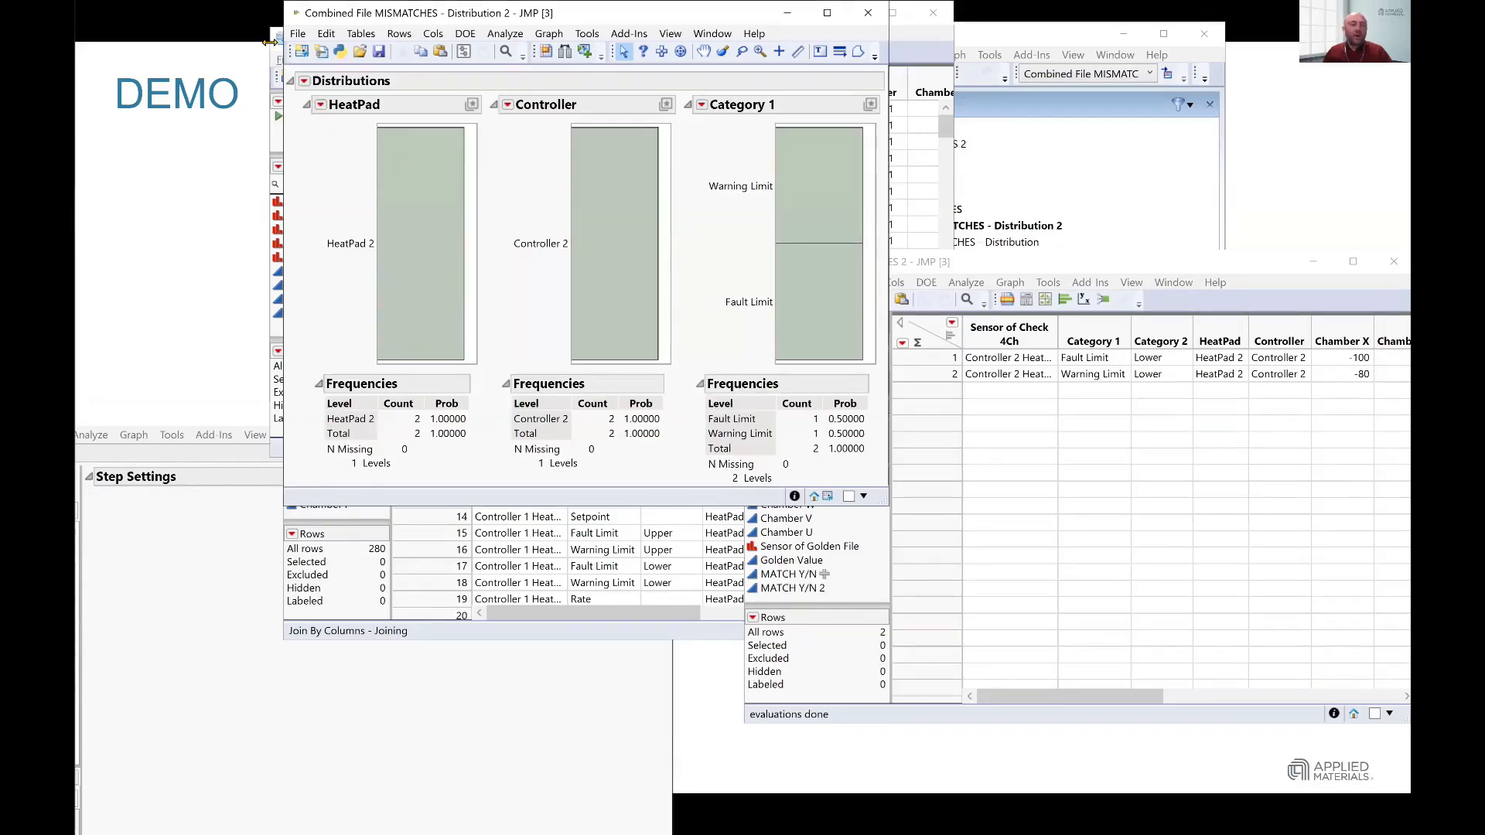
Step: Move the MISMATCHES Distribution 2 report and the Combined File MISMATCHES 2 table aside and minimize both
left_click_drag(330, 17, 232, 176)
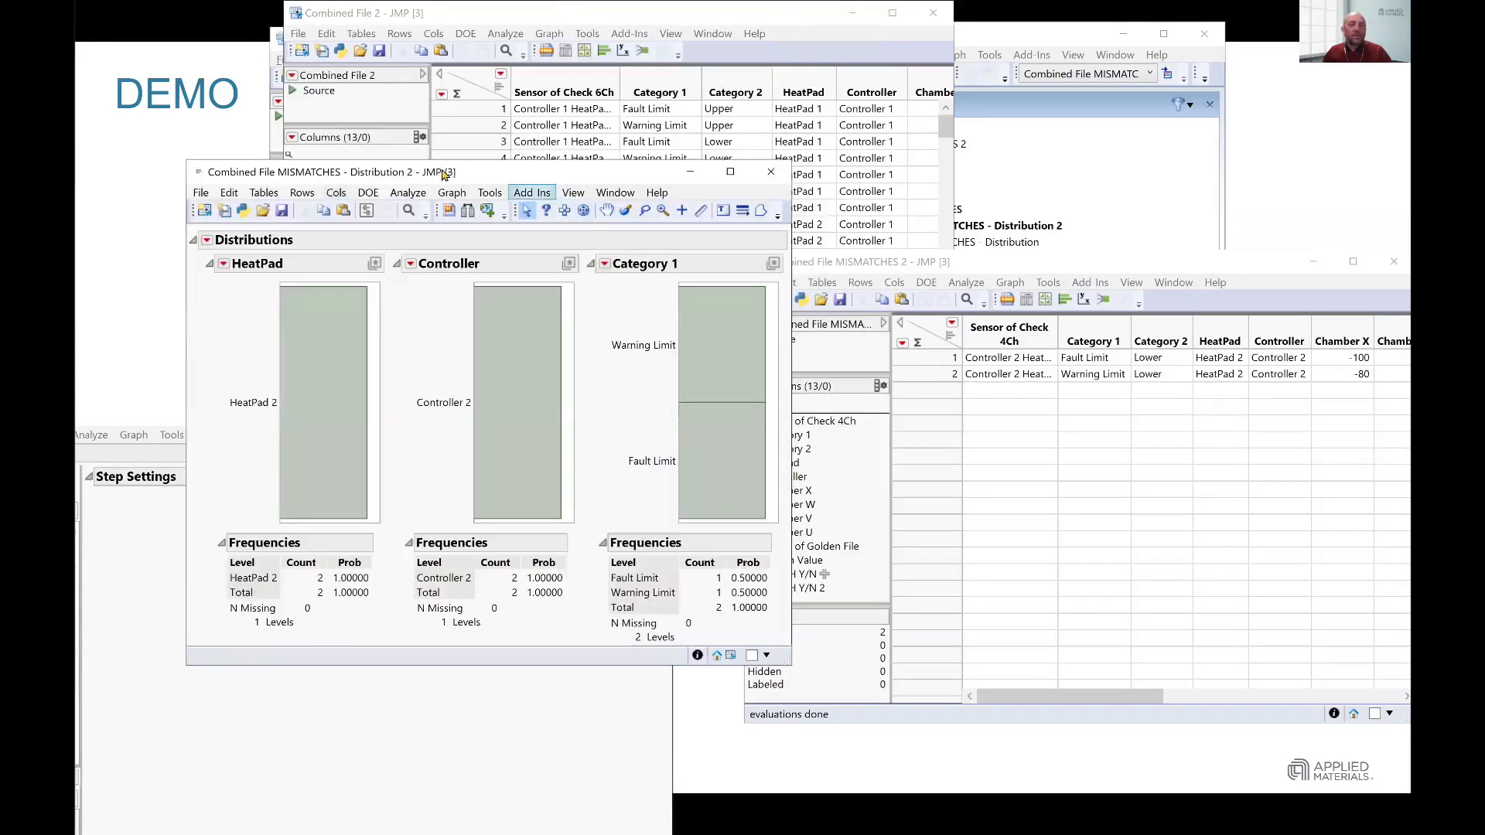
left_click(700, 174)
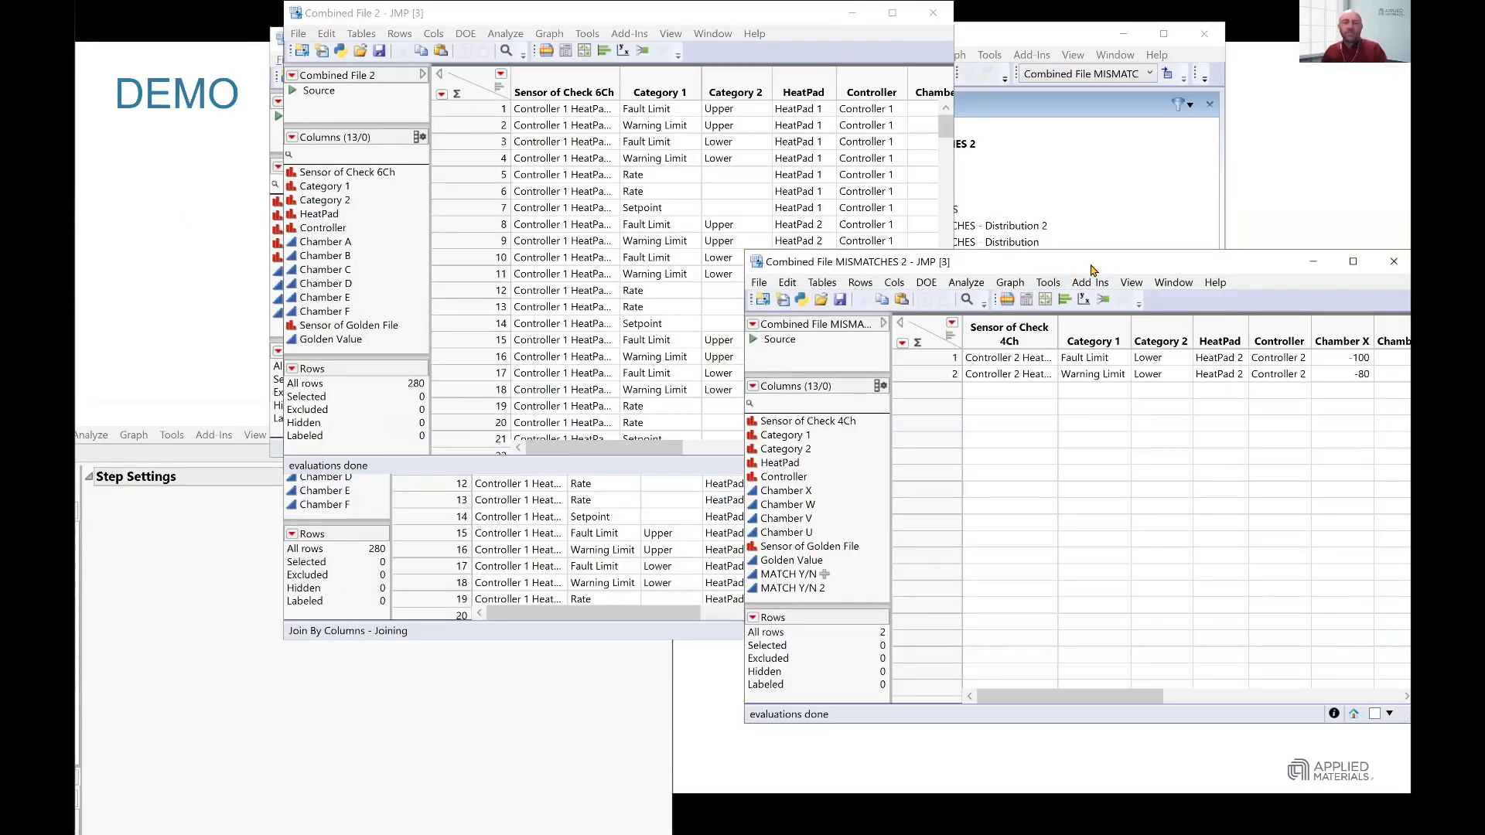
left_click_drag(1122, 262, 907, 575)
left_click(1099, 575)
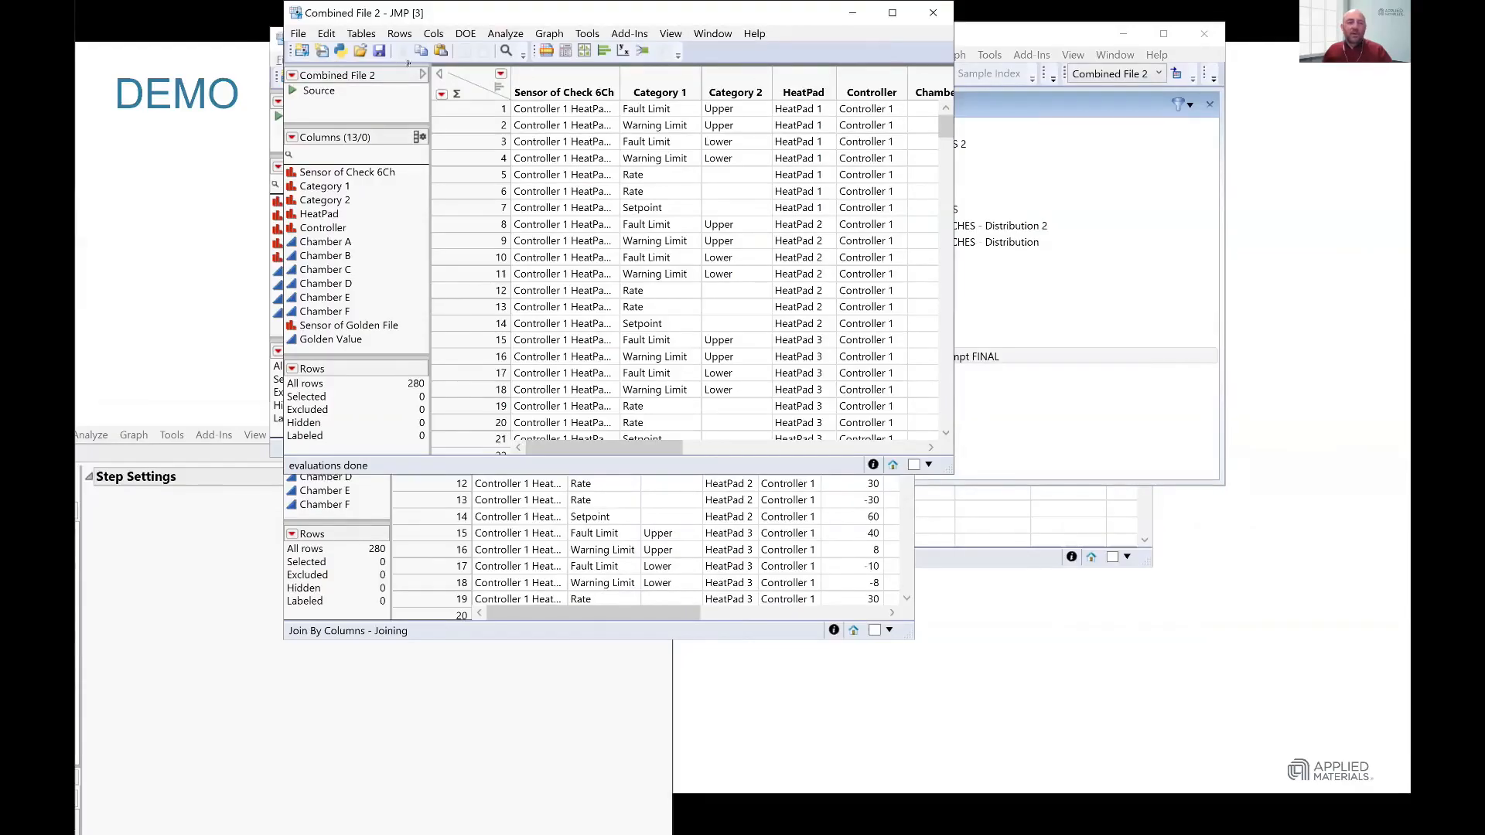
key("alt+space")
key("s")
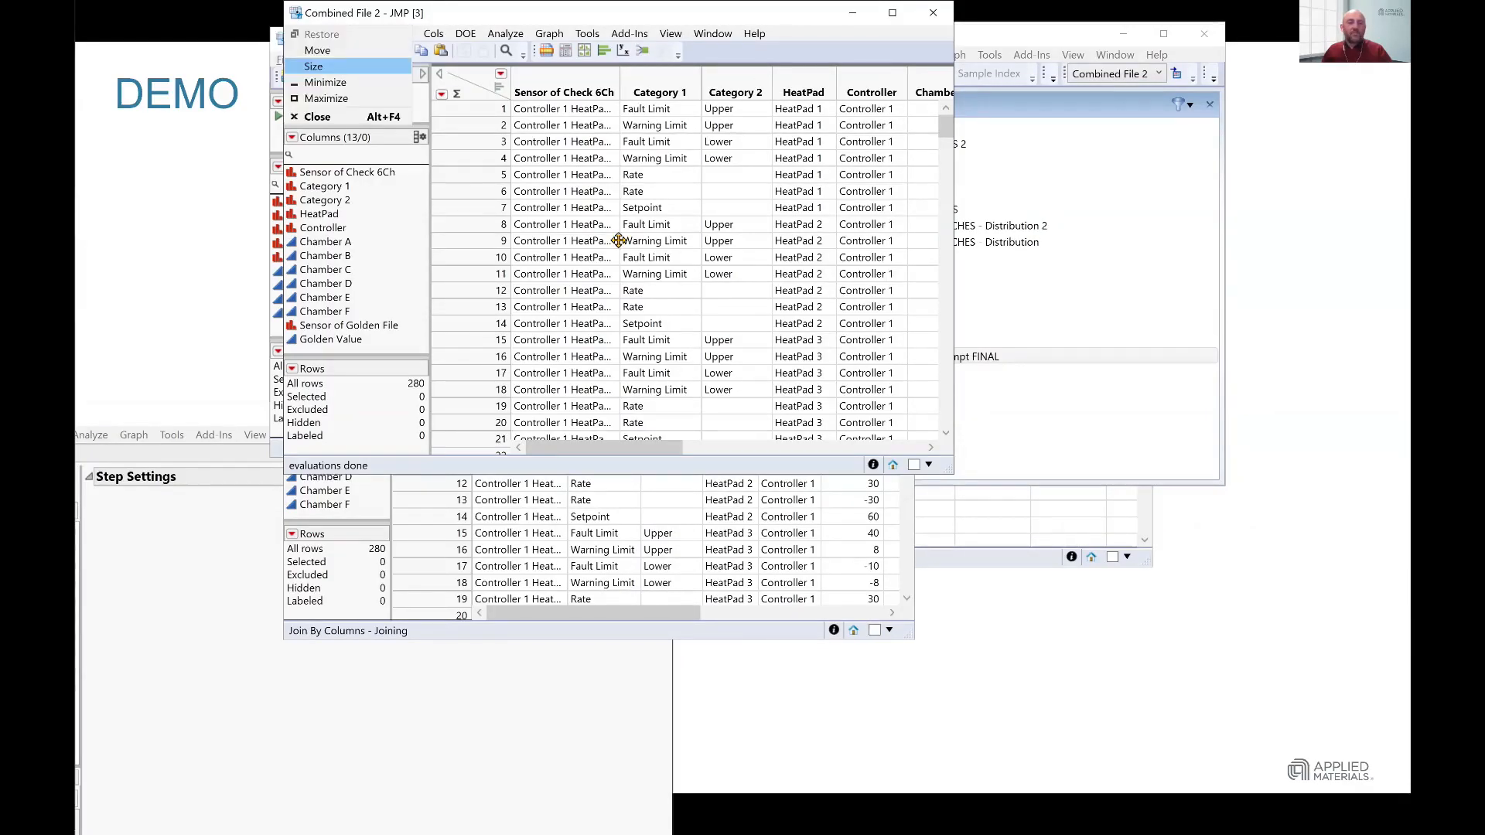
key("Escape")
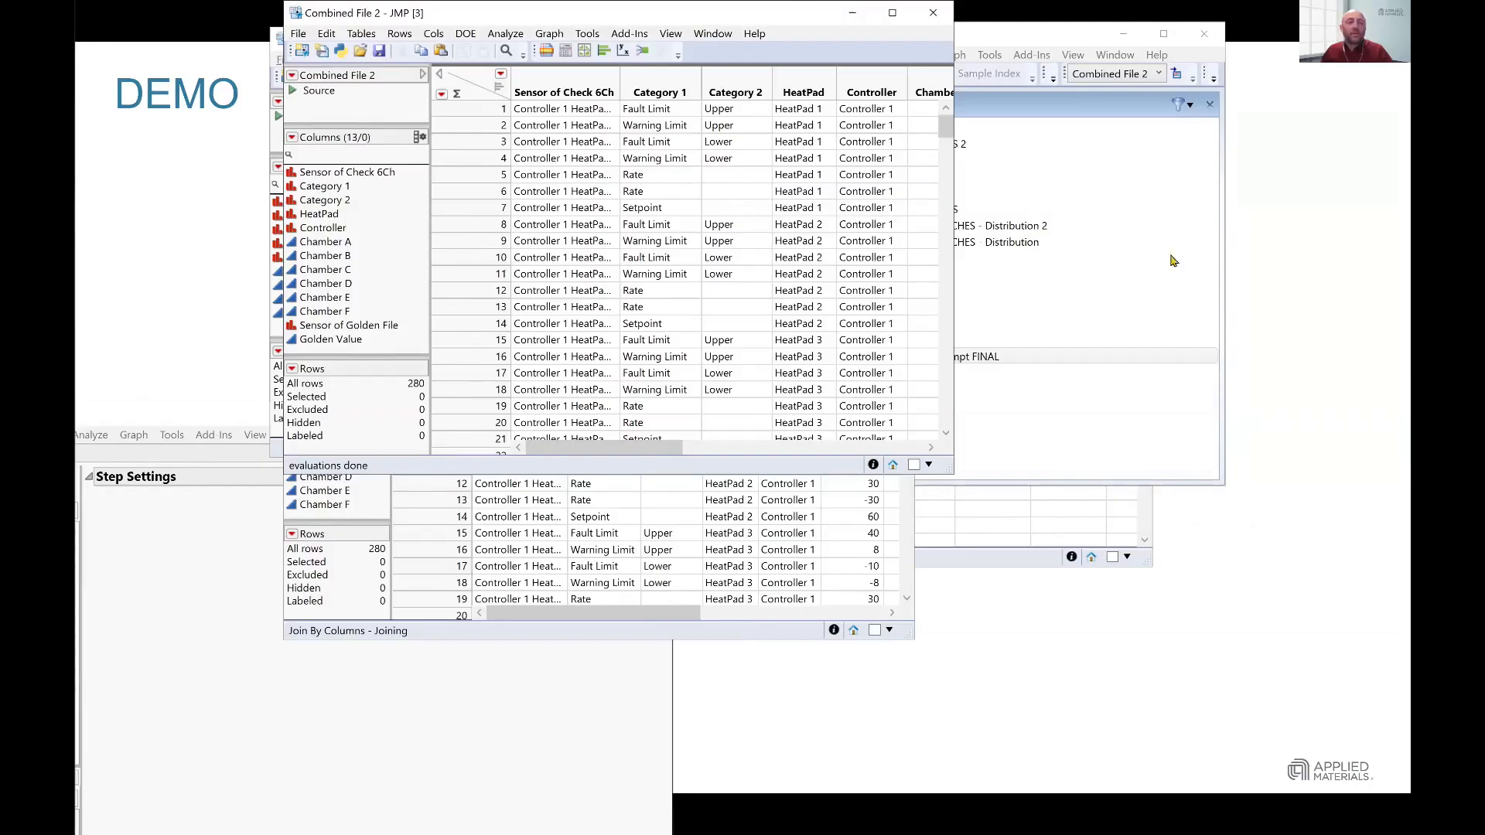
Step: Bring the slide show forward and view the Combined File 2 table, the Combined File MISMATCHES 2 table and the Distribution 2 report over it
left_click(1295, 294)
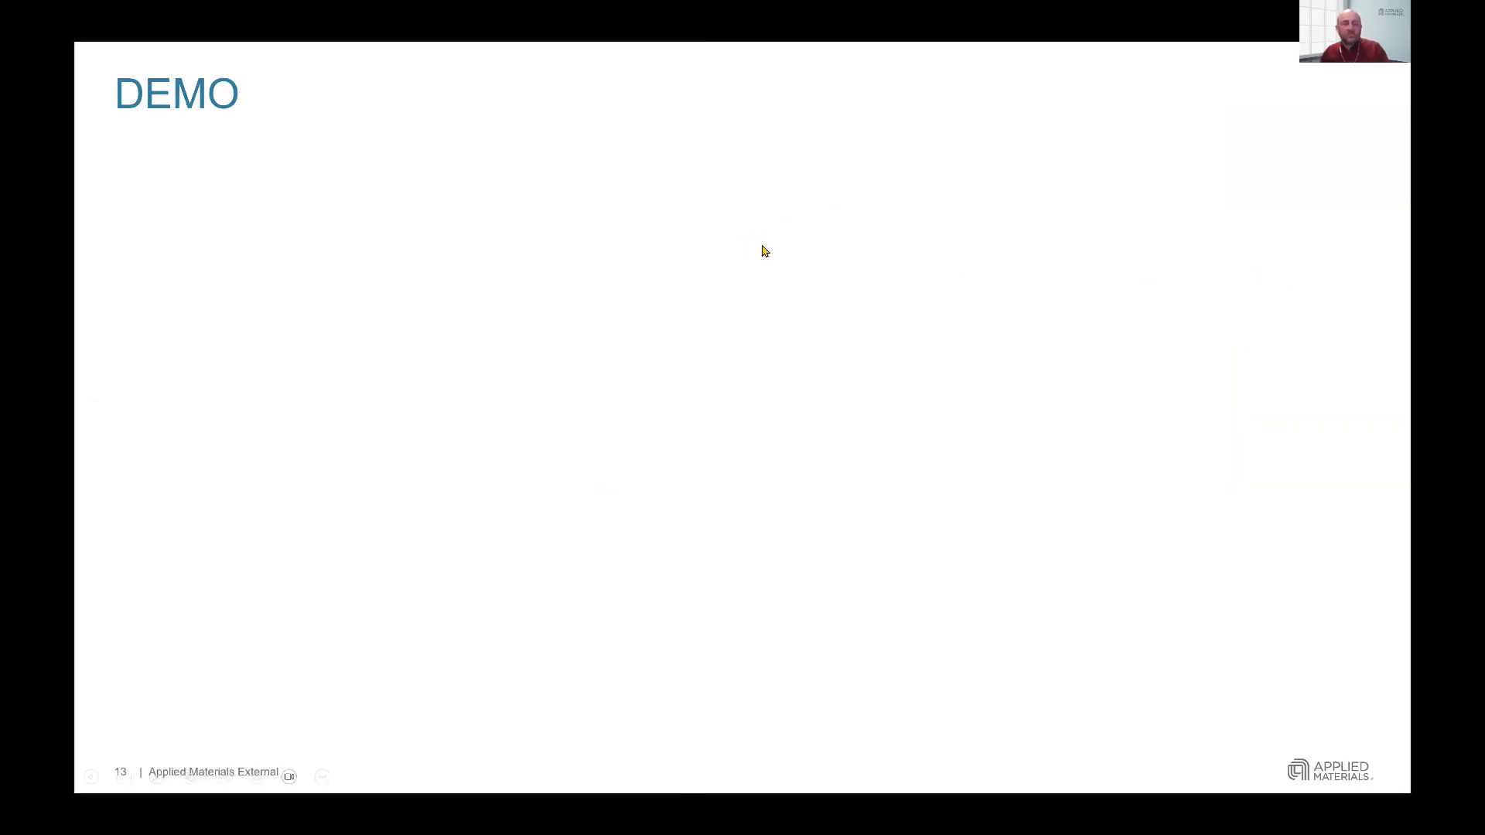
key("alt+Tab")
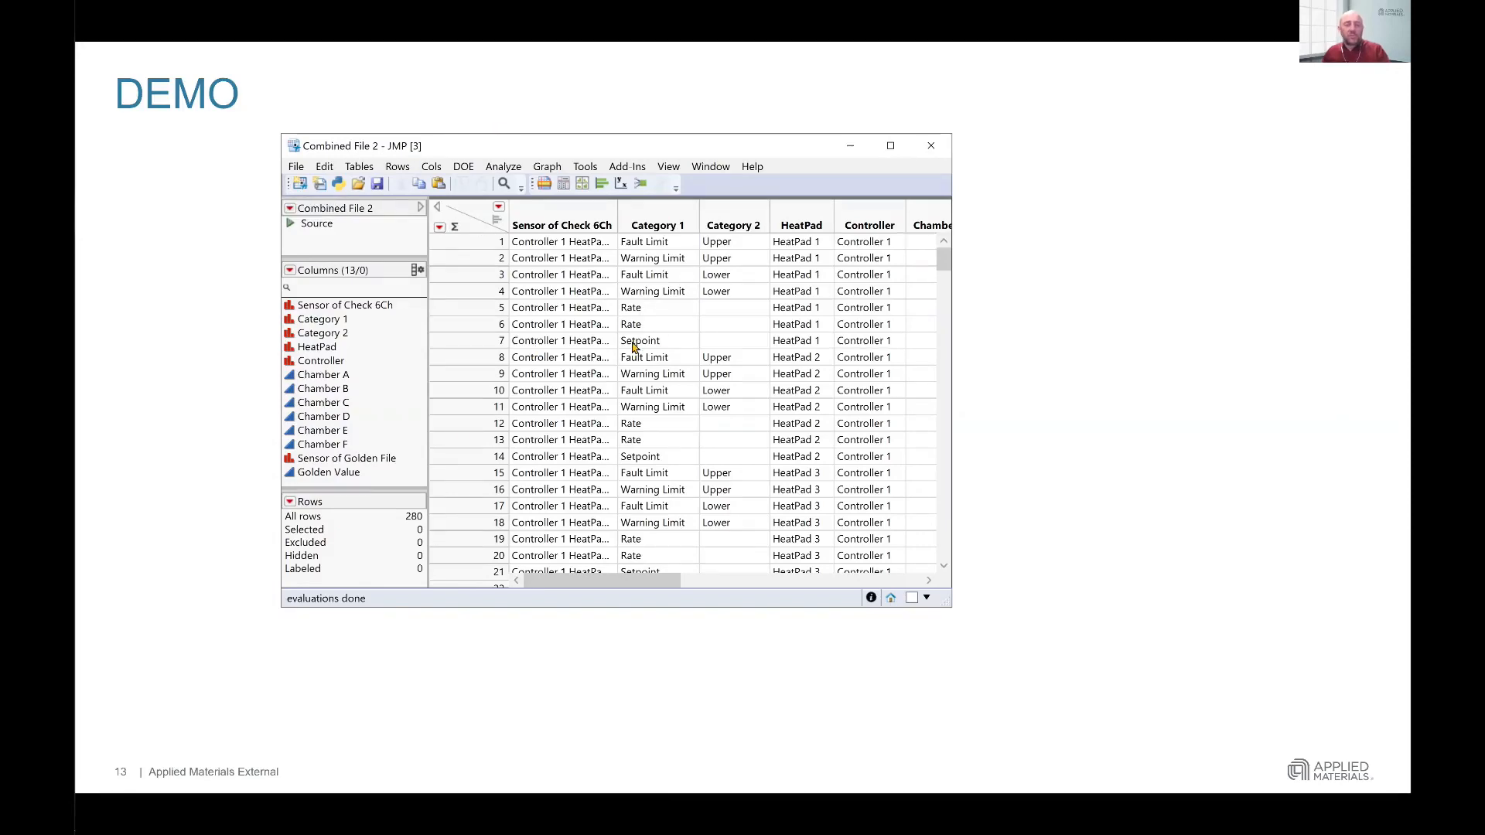
key("alt+Tab")
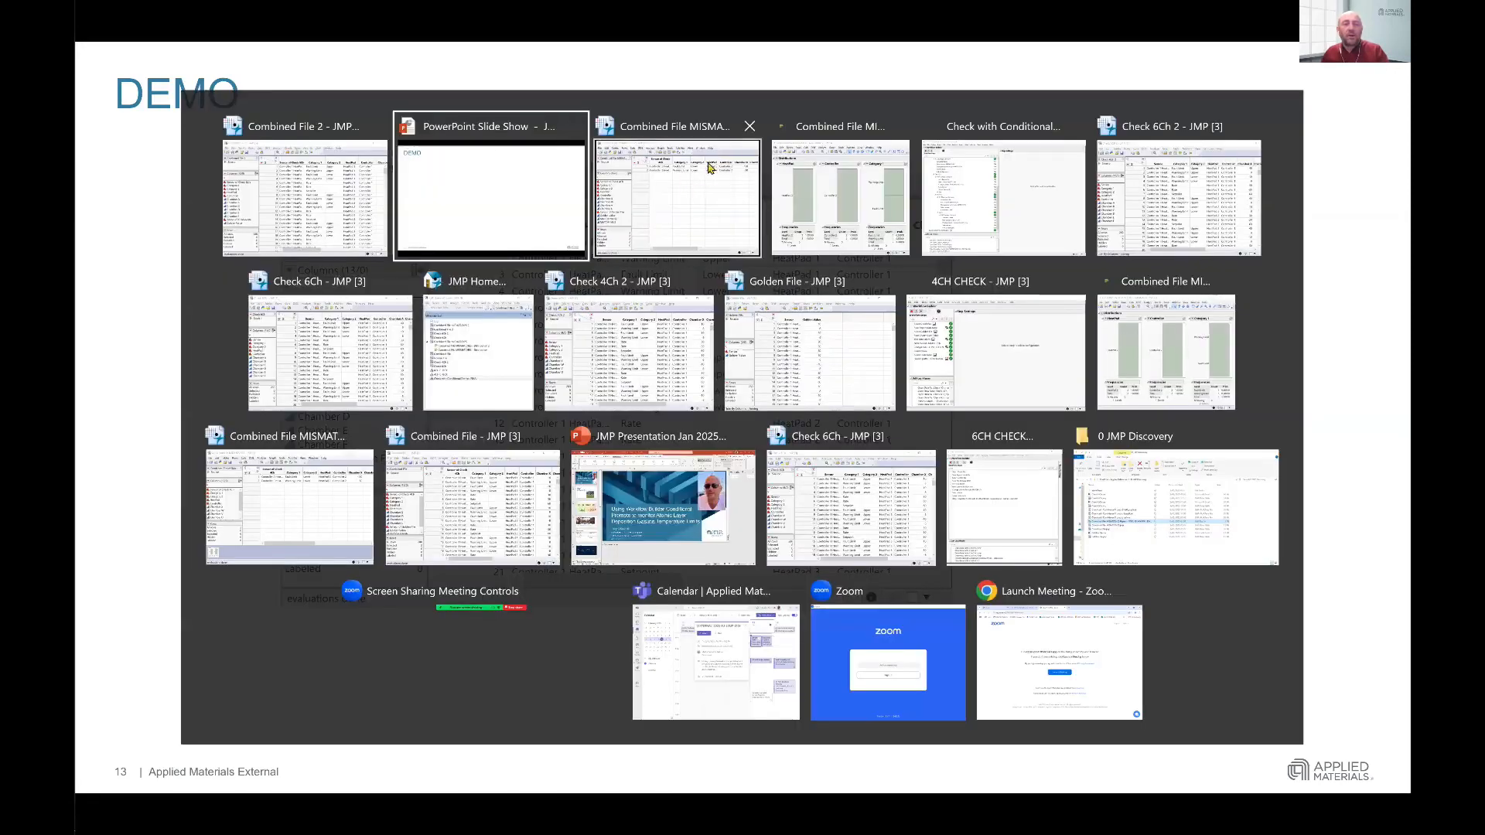
left_click(692, 213)
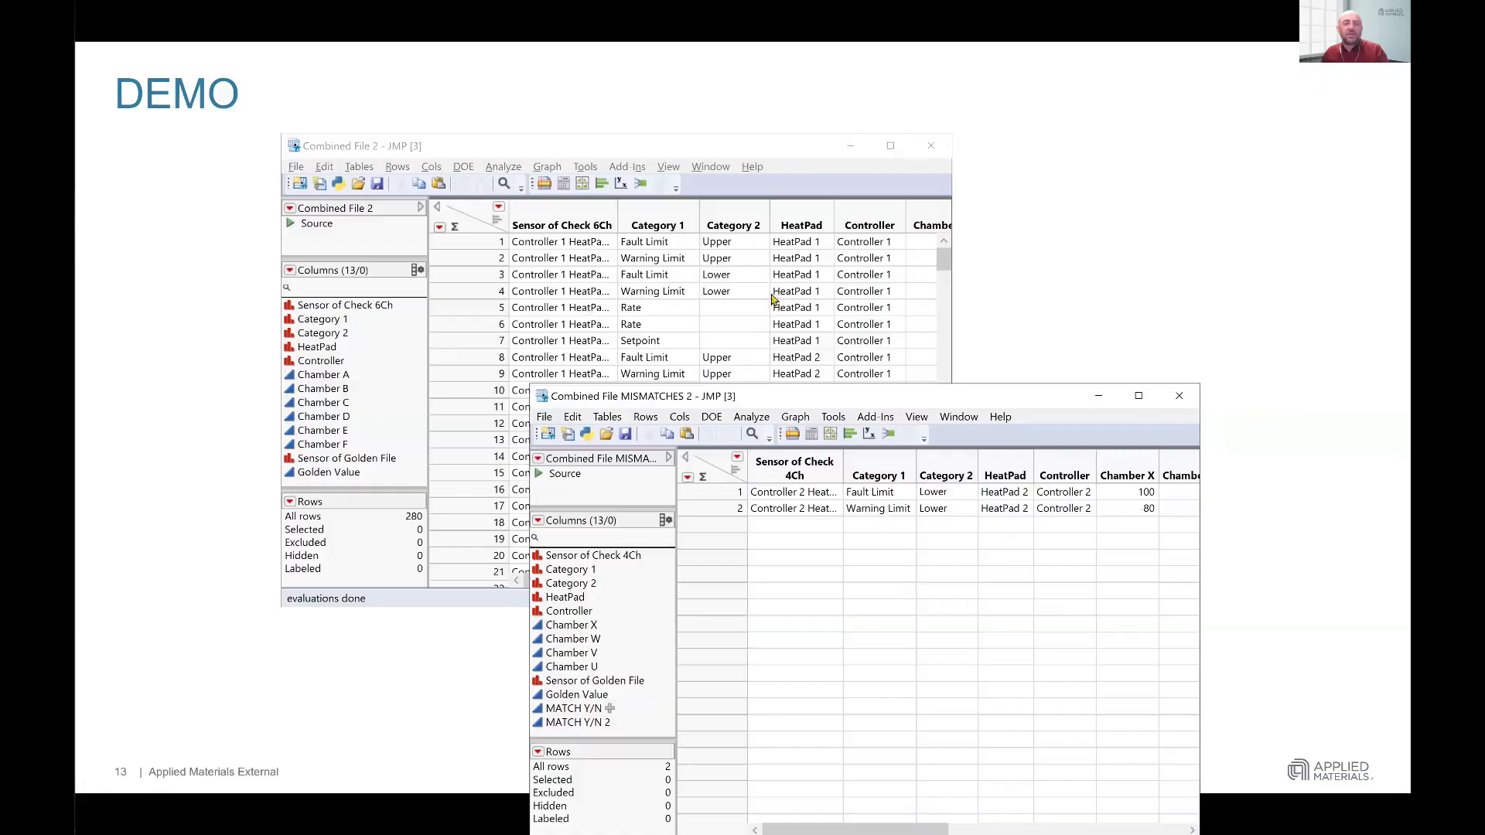
key("alt+Tab")
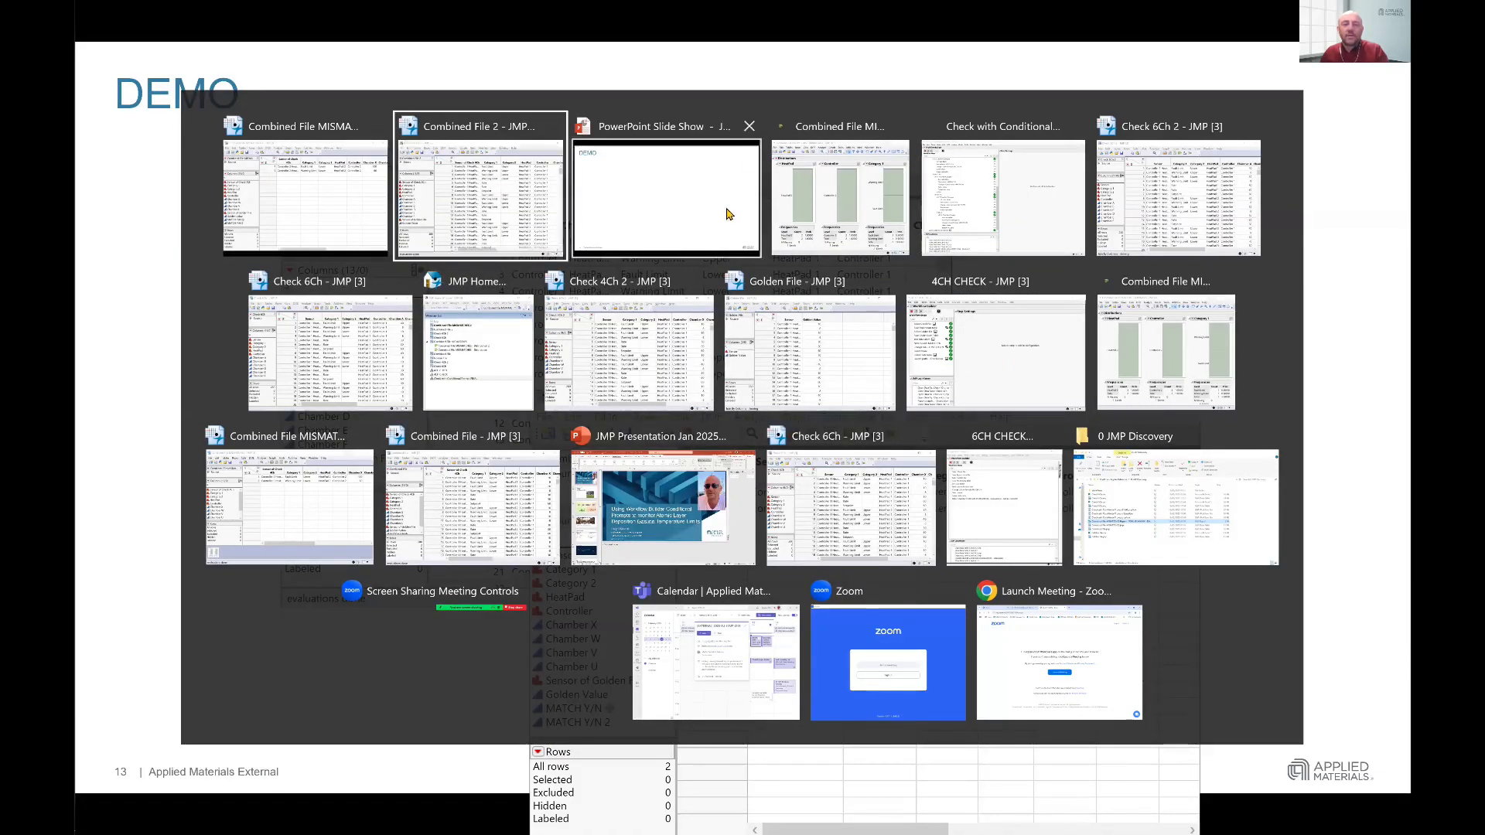
key("alt+Tab")
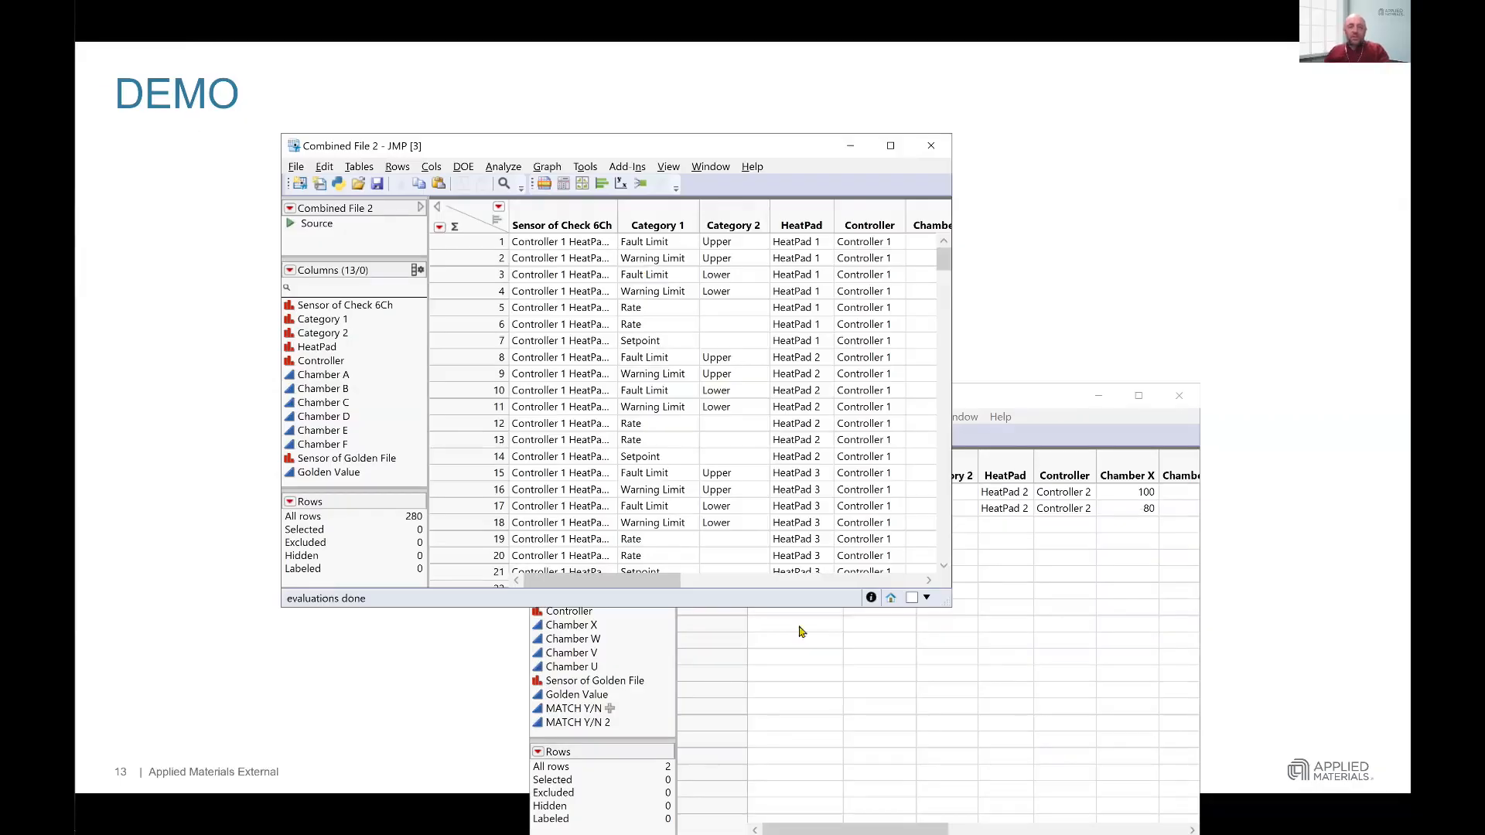
key("alt+Tab")
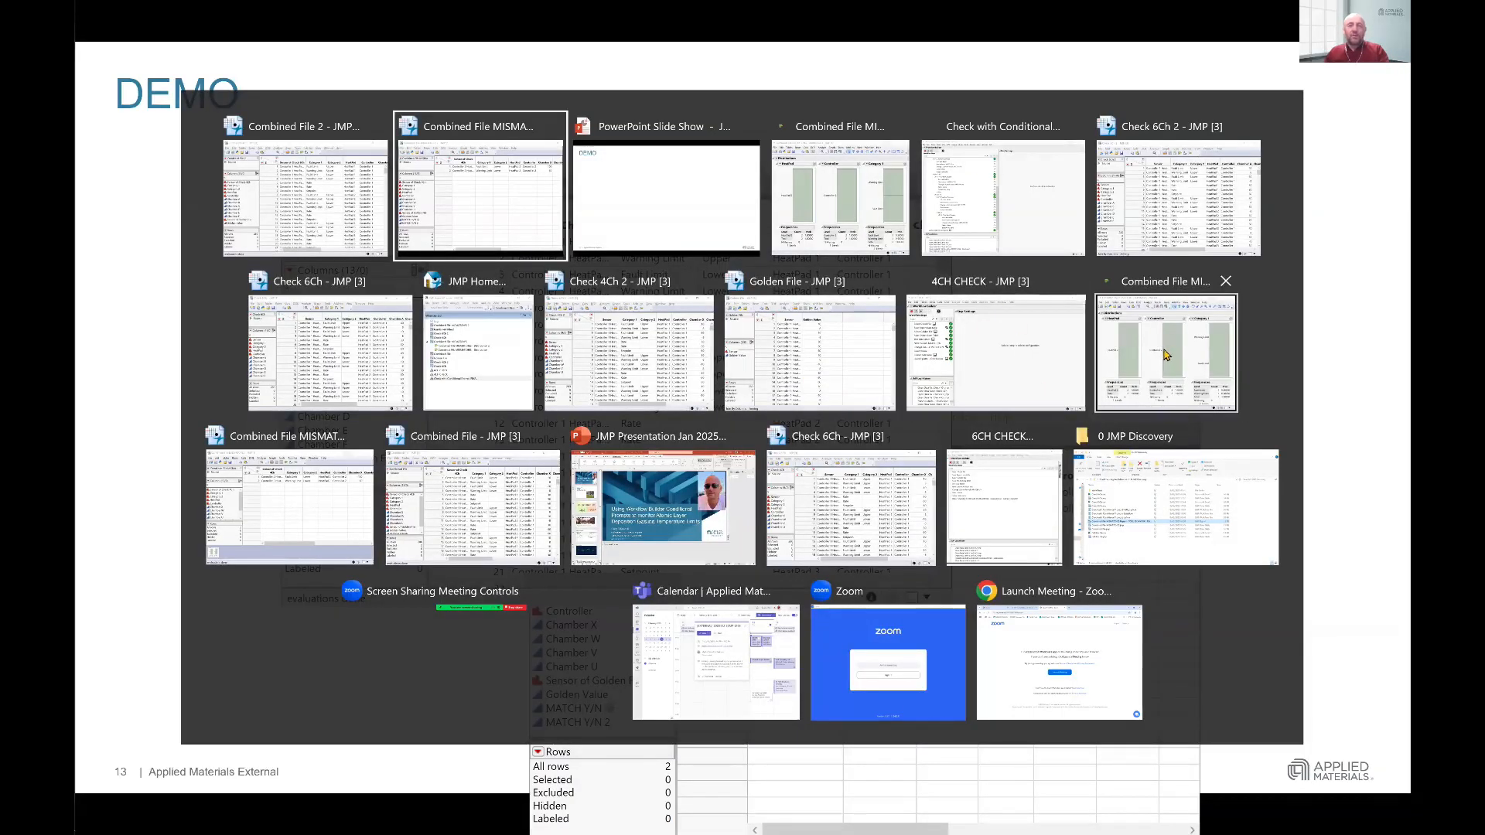
left_click(851, 207)
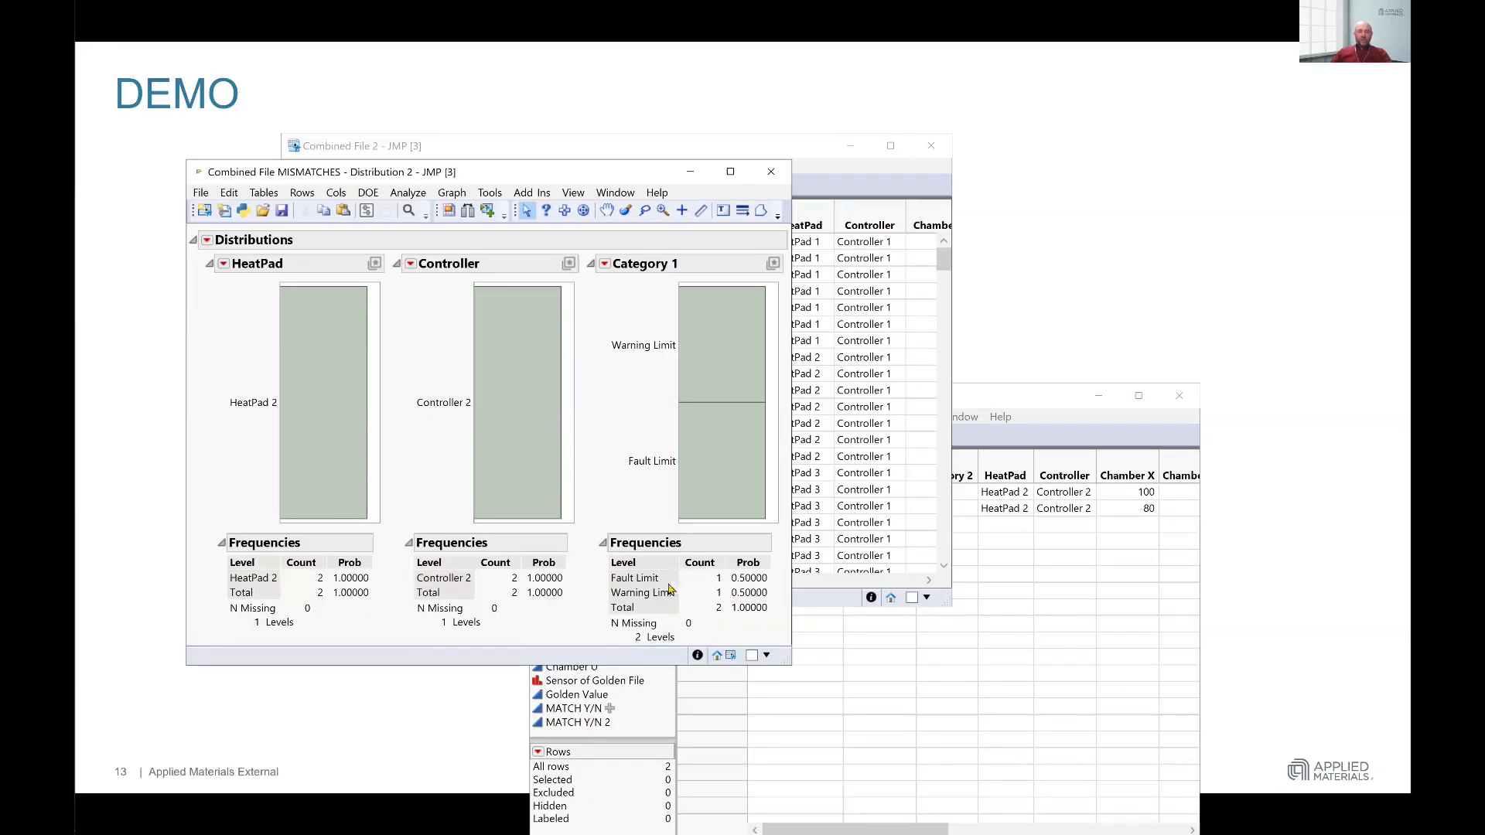
Step: Examine the Chamber X, W, V and U columns of the Combined File MISMATCHES 2 table and return to the slide show
left_click(1047, 398)
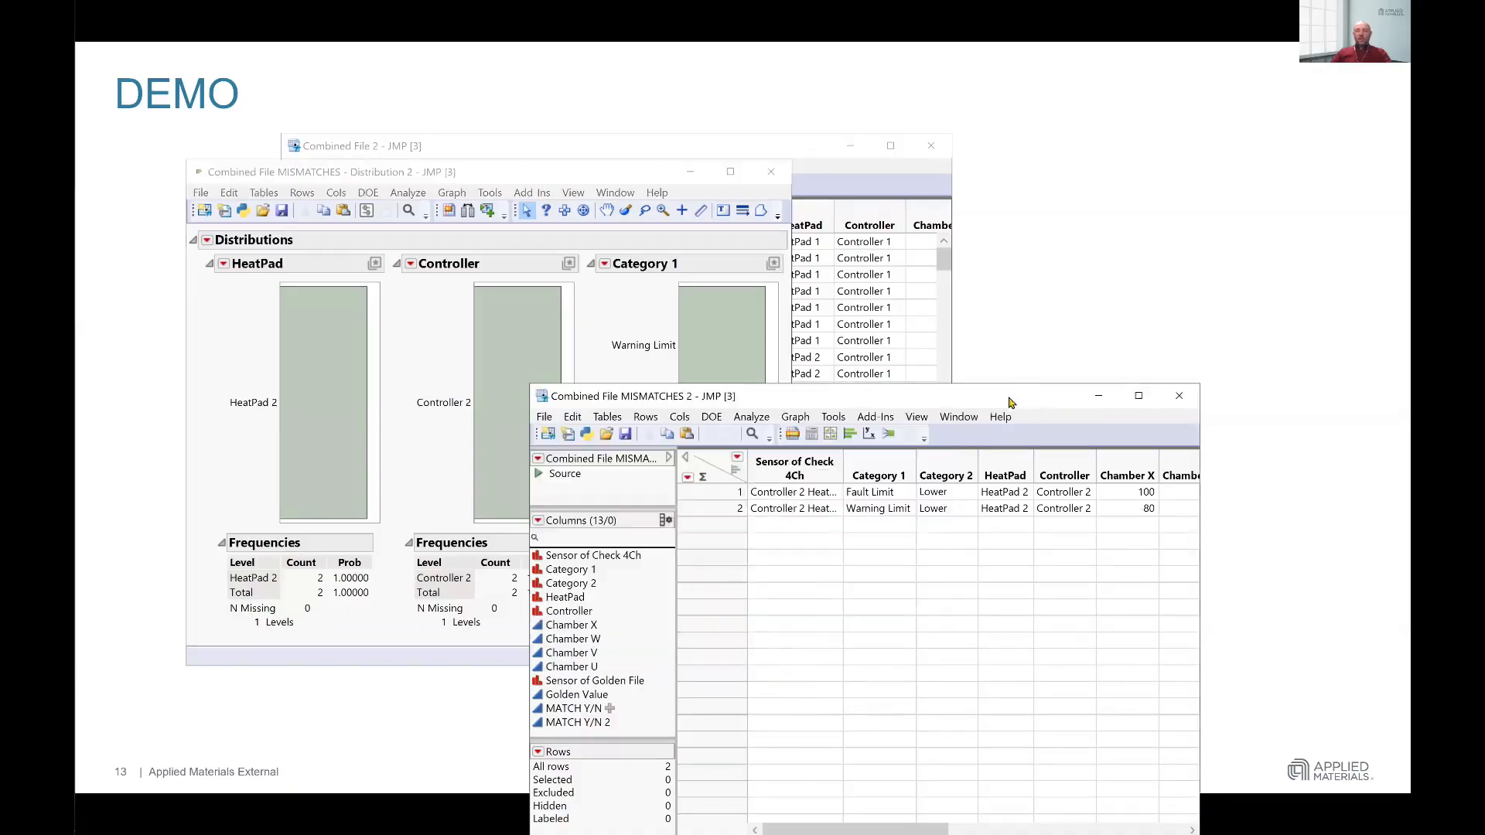
left_click_drag(977, 406, 790, 366)
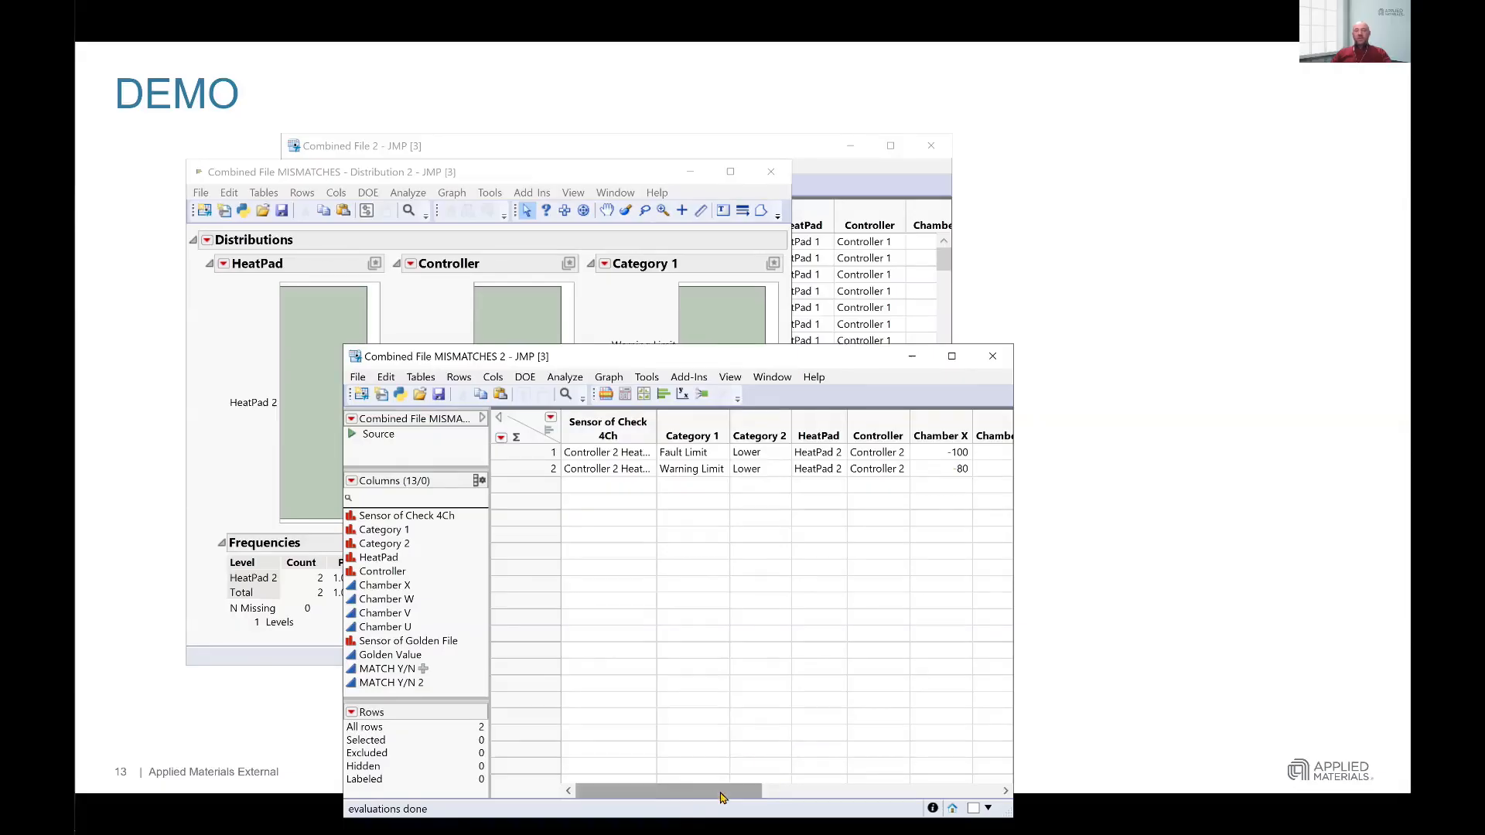
left_click_drag(723, 797, 822, 802)
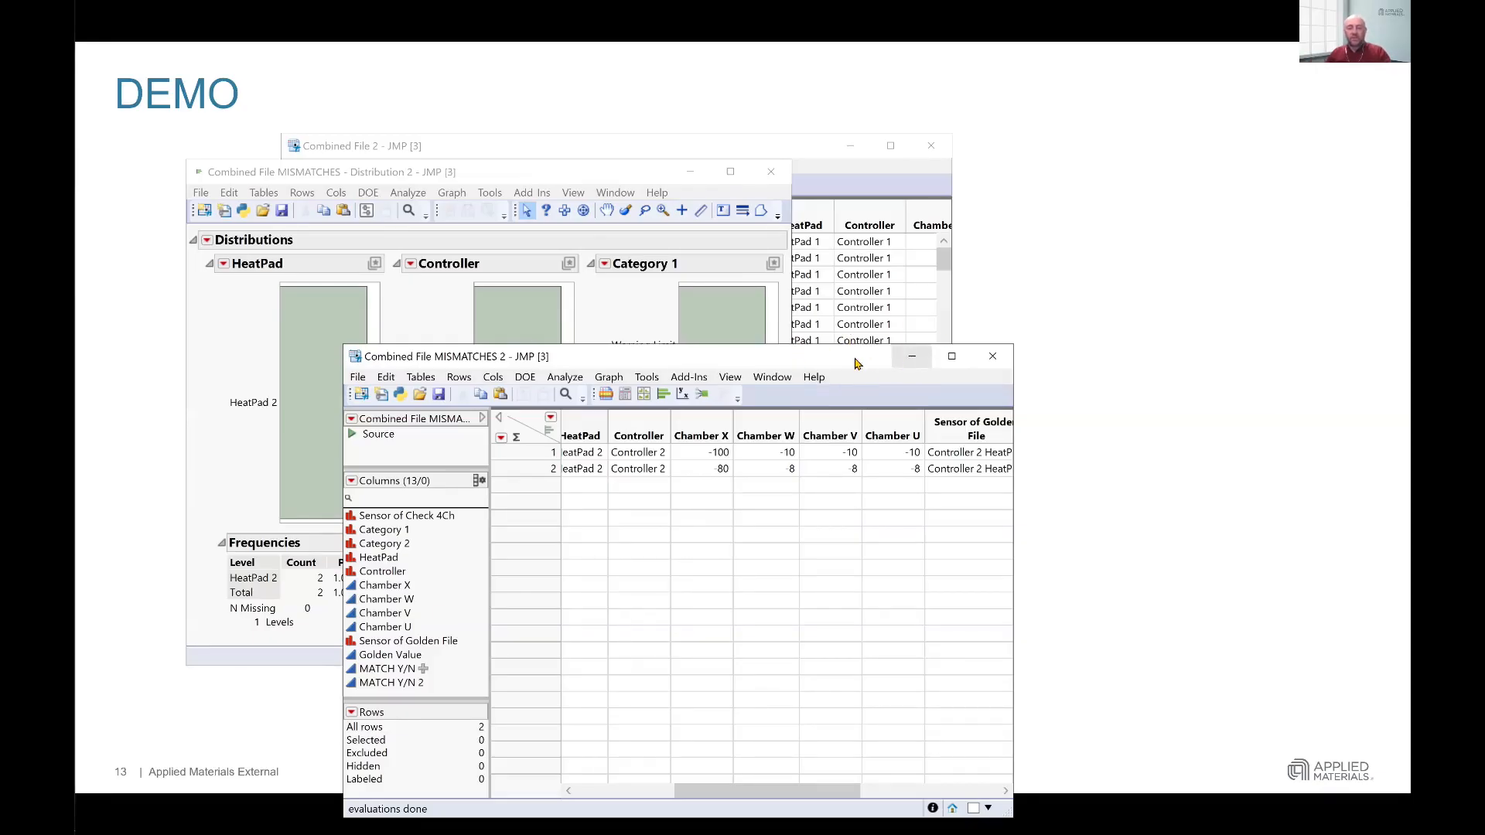
key("alt")
left_click(1179, 248)
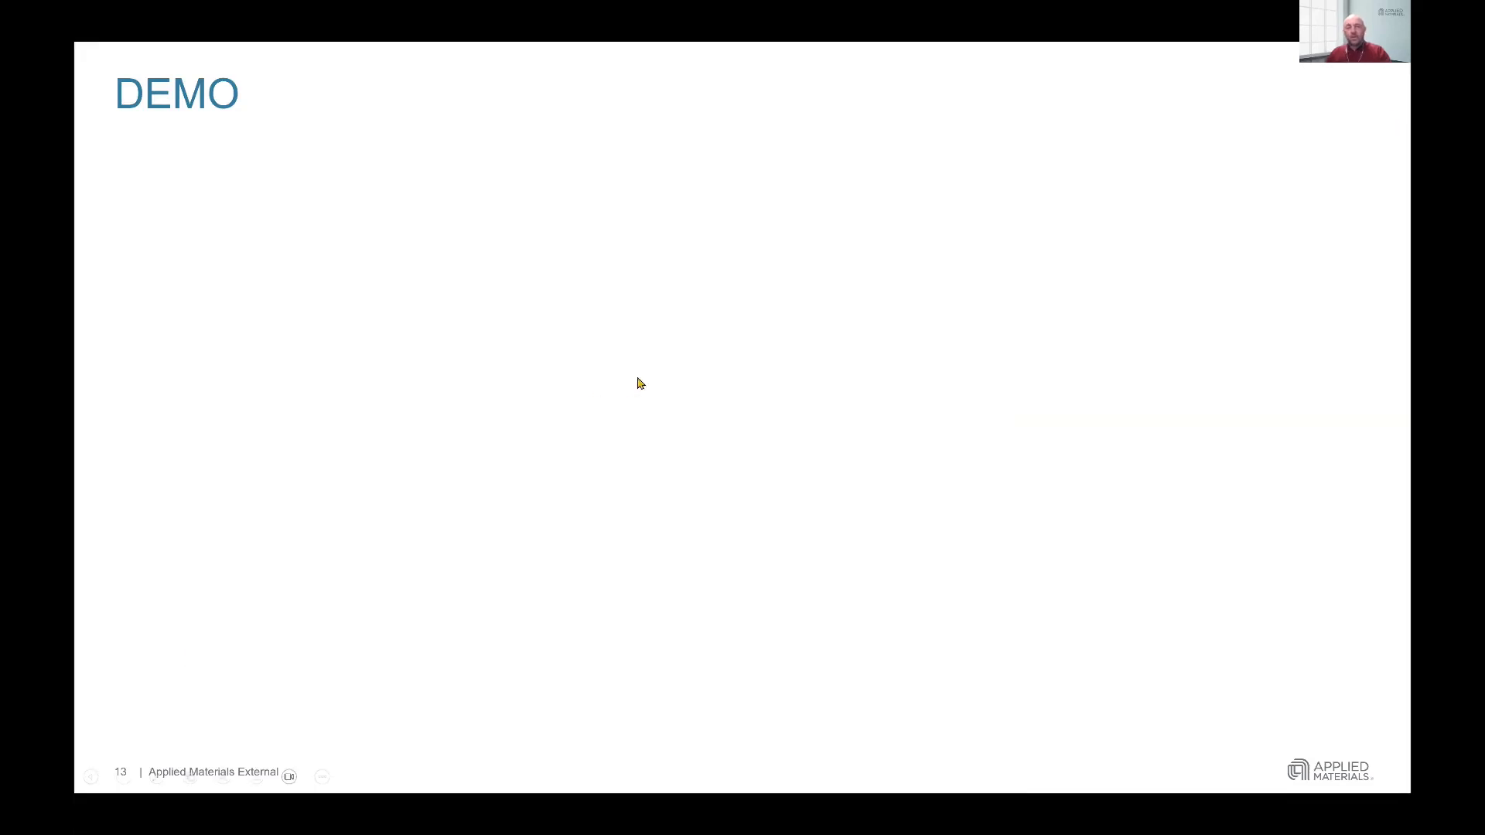